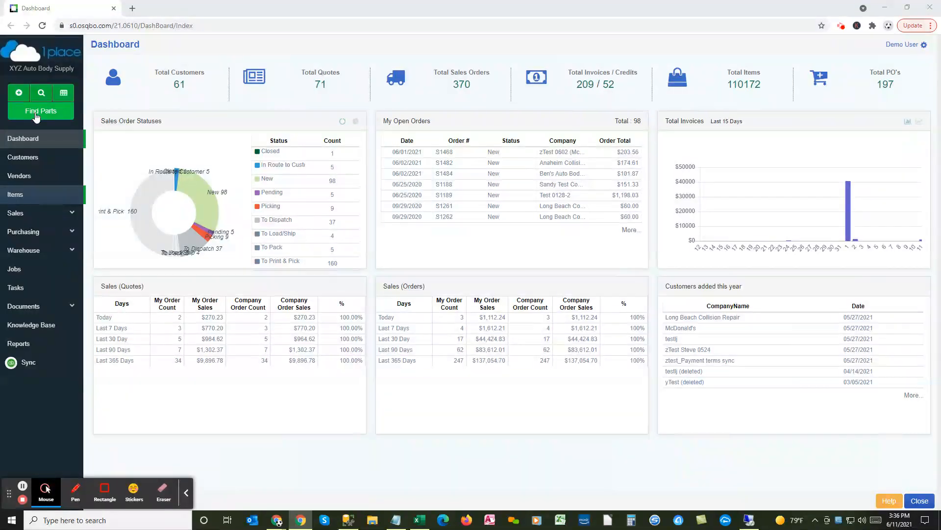
Open the Find Parts page and close the duplicate Find Parts tabs so that only one remains.
left_click(27, 118)
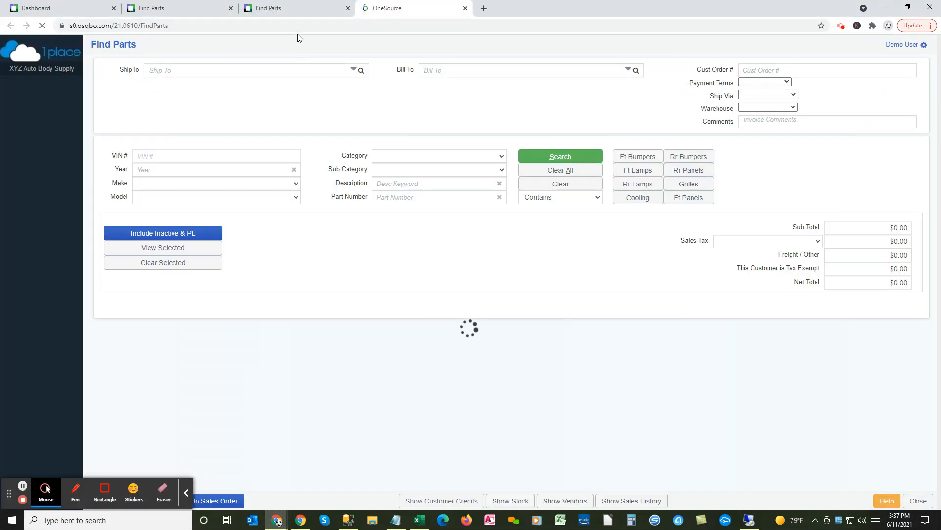
left_click(188, 14)
left_click(318, 12)
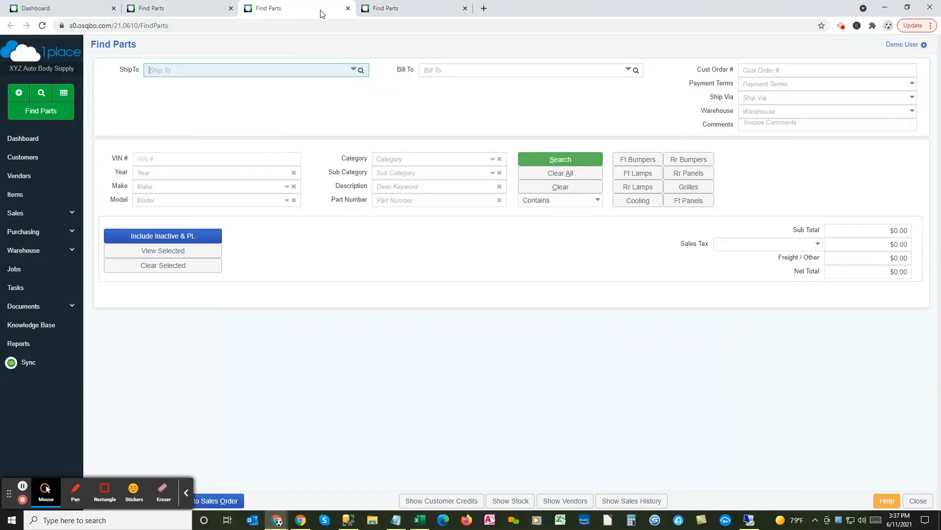
left_click(348, 9)
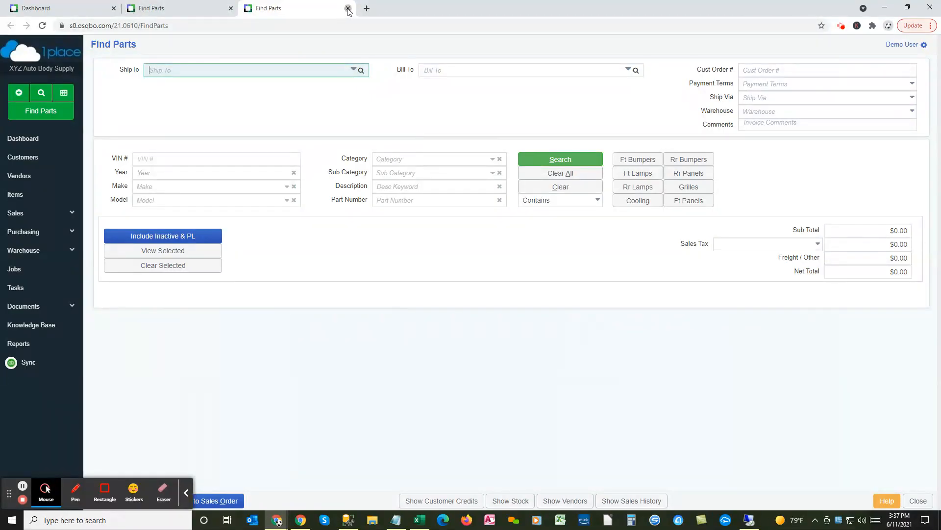
left_click(349, 8)
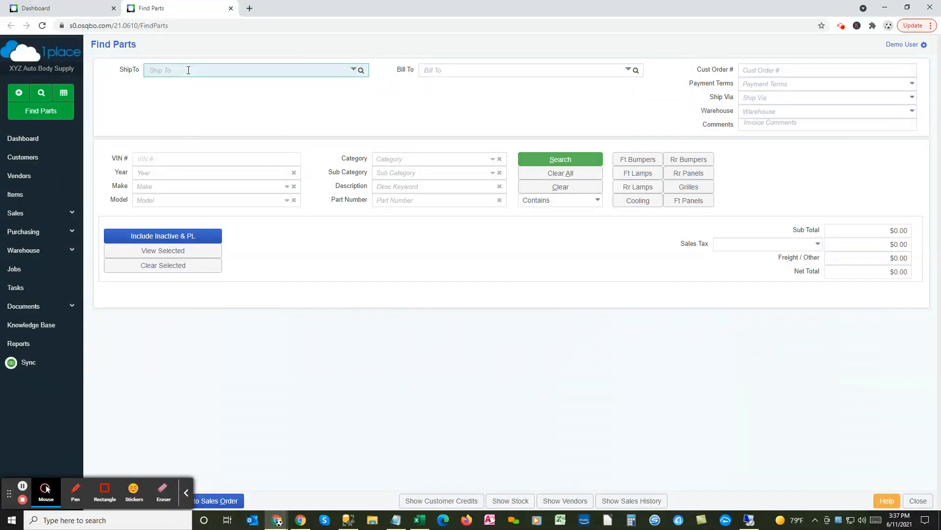
Look up the Ship To customer by the name fragment "ana".
type("ana")
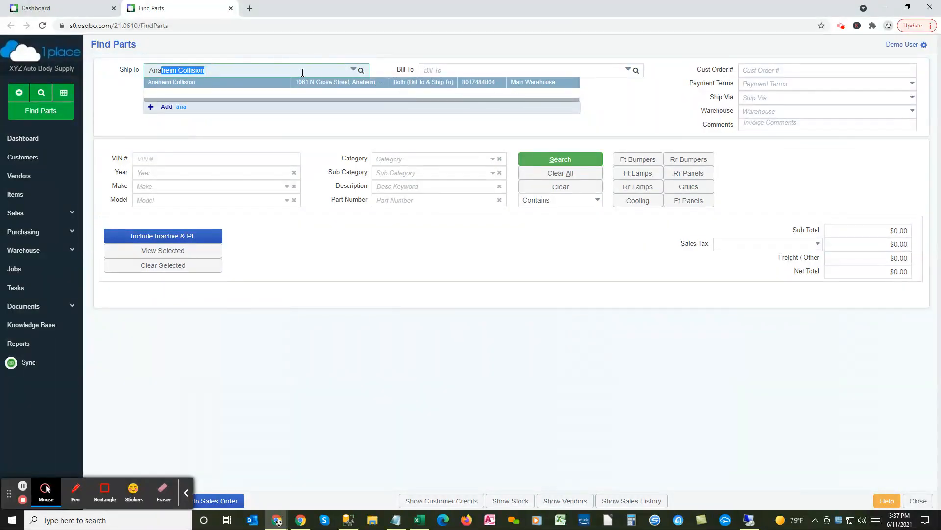
left_click(217, 70)
Replace the Ship To entry with the customer's street number, extend the search to other fields, and choose Anaheim Collision.
left_click_drag(217, 70, 149, 70)
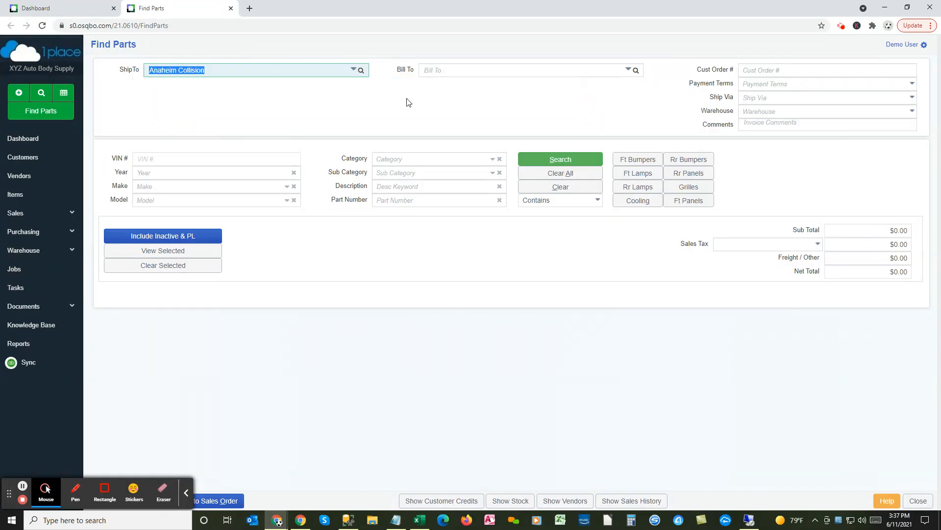
type("1061")
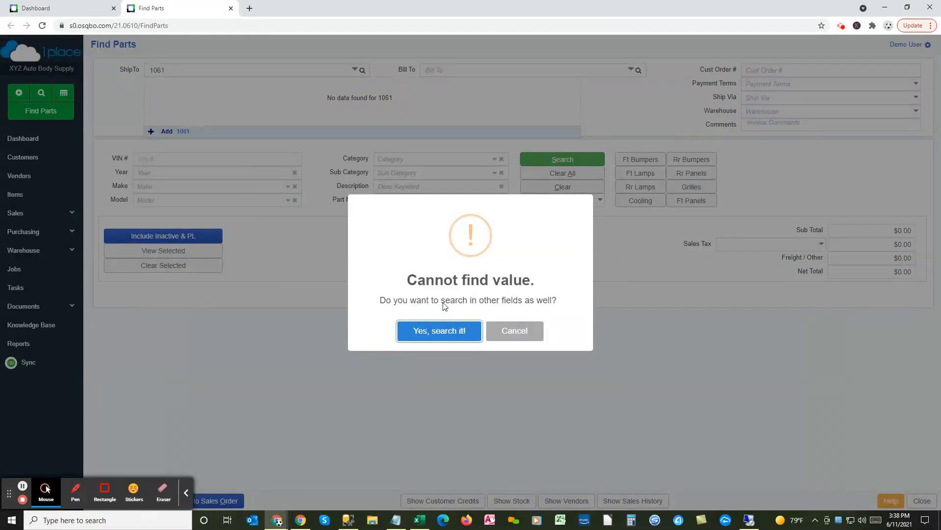
left_click(438, 331)
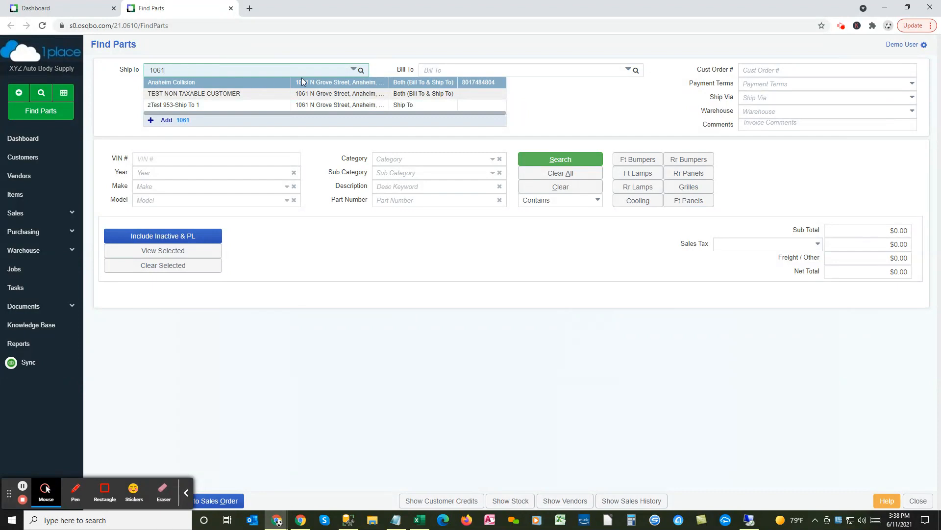
left_click(324, 86)
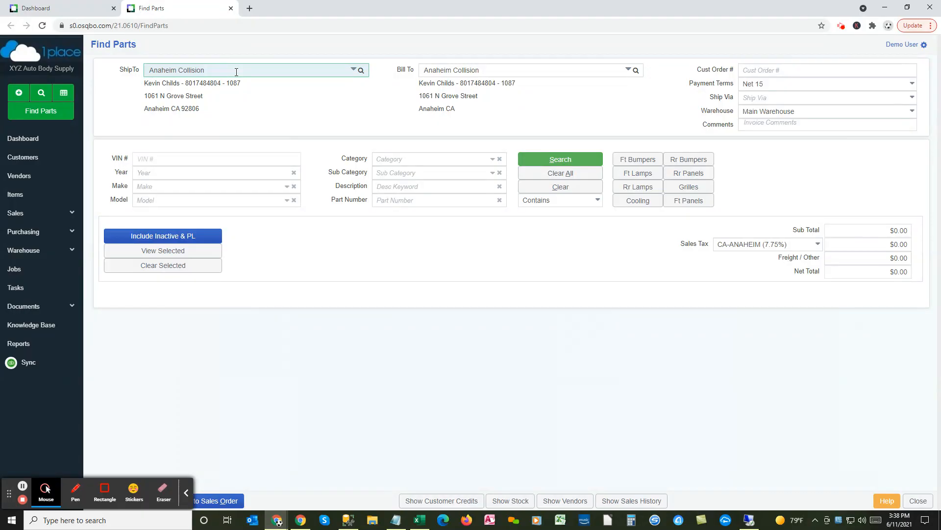
key("Tab")
left_click(236, 71)
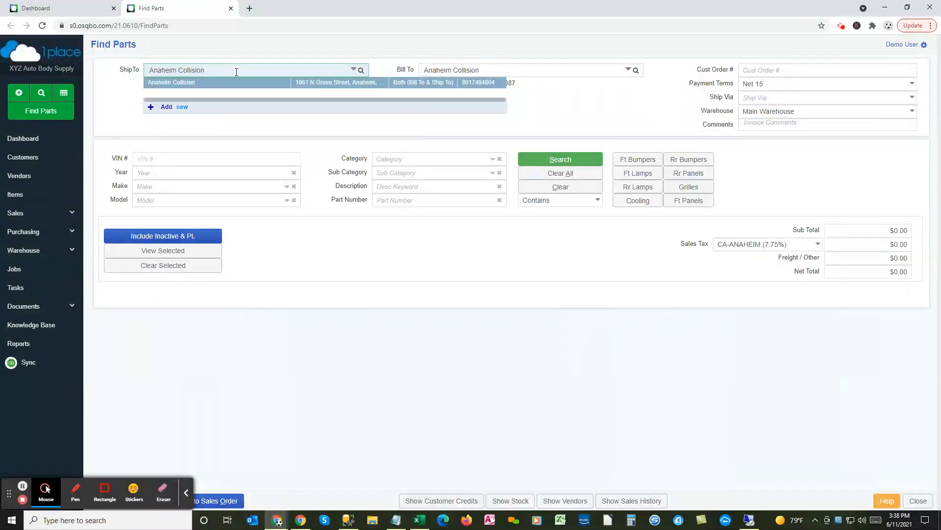
key("Tab")
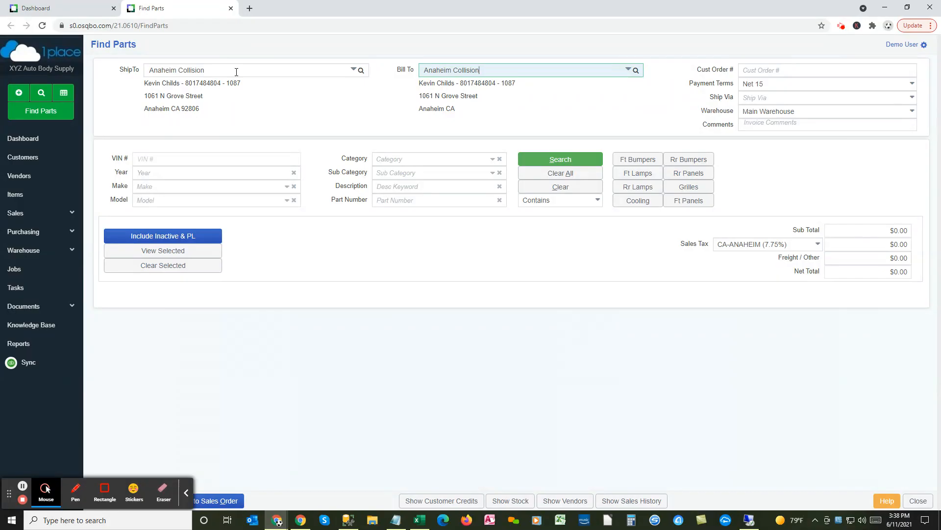
key("Tab")
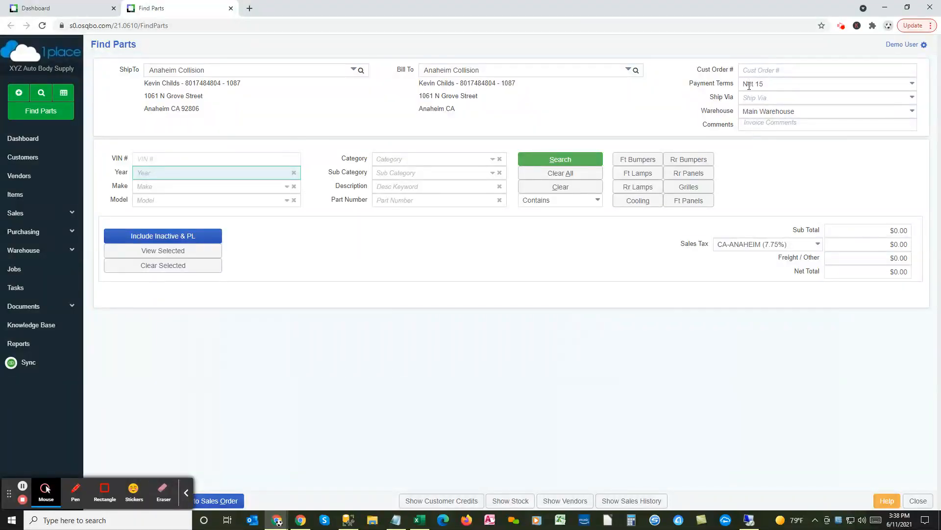
Examine the order's customer order number, payment terms, shipping method, warehouse choices and comments fields.
left_click(747, 70)
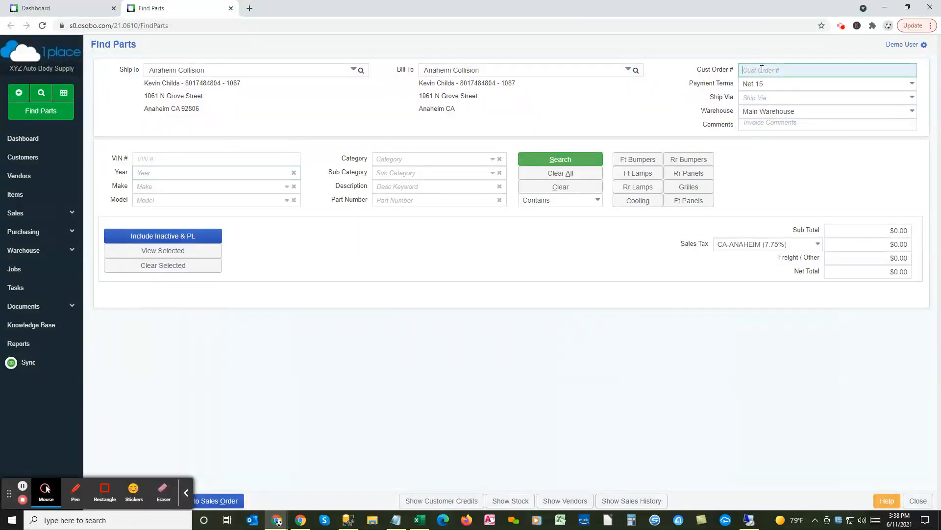
left_click(773, 84)
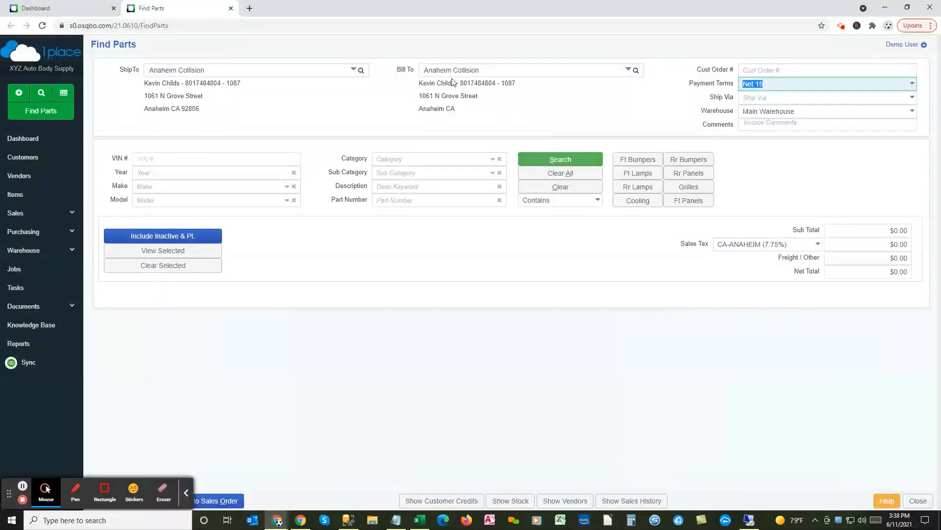
left_click(760, 97)
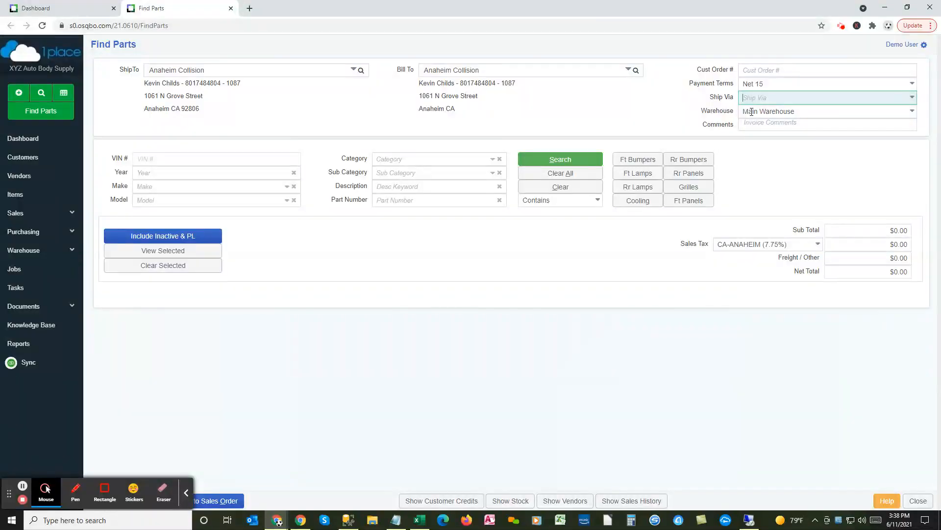
left_click(799, 112)
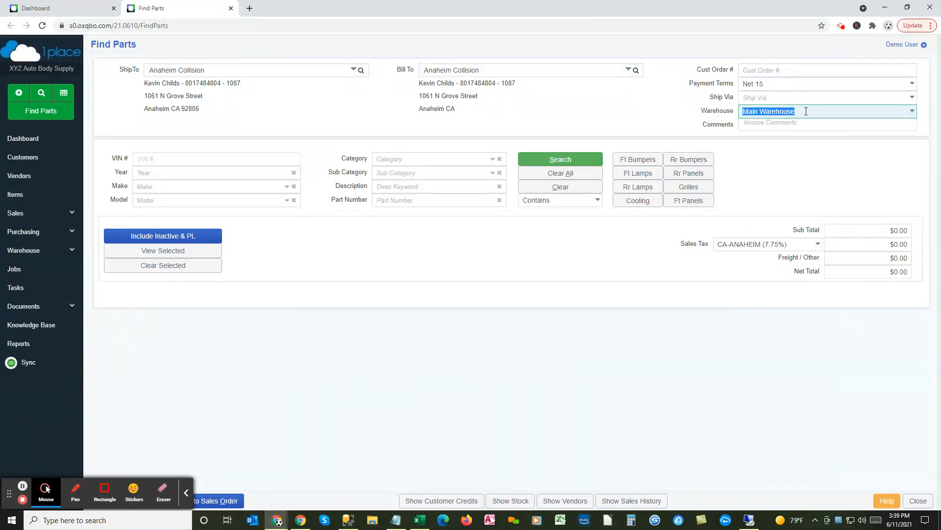
left_click(912, 112)
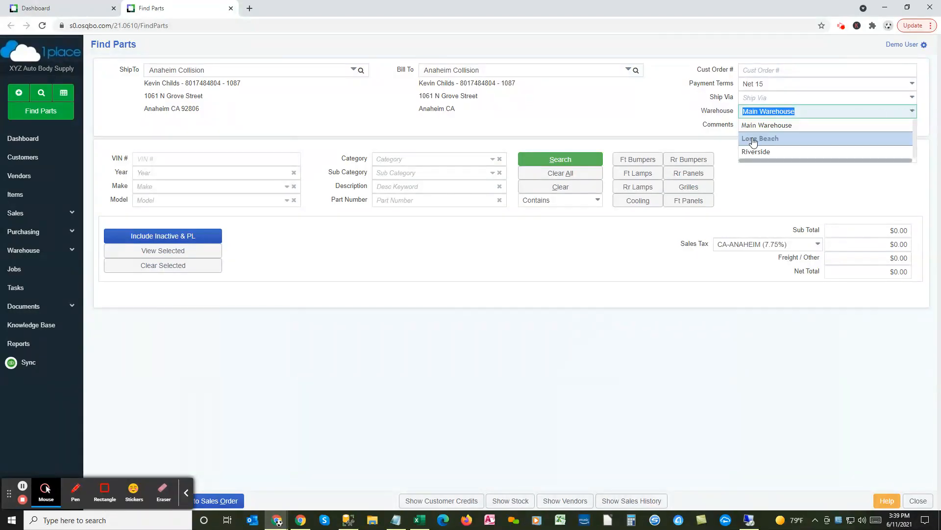
left_click(671, 110)
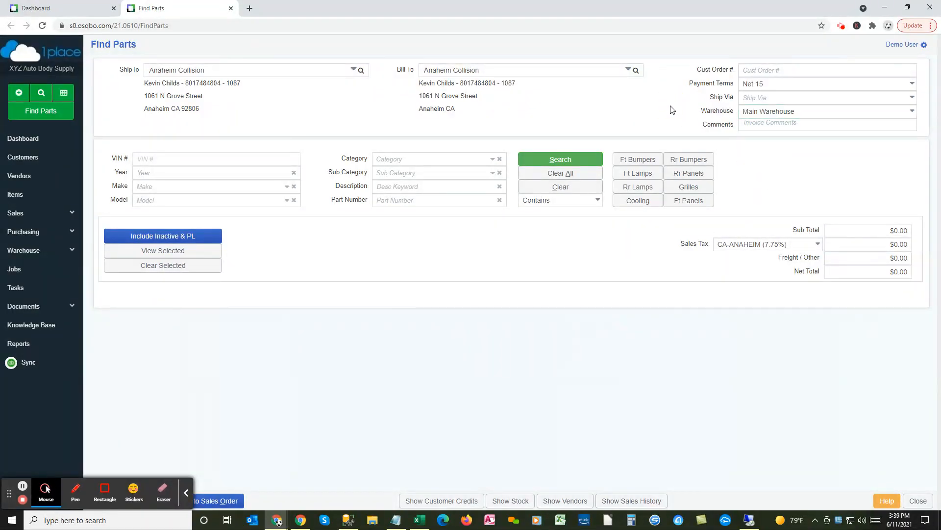
left_click(750, 128)
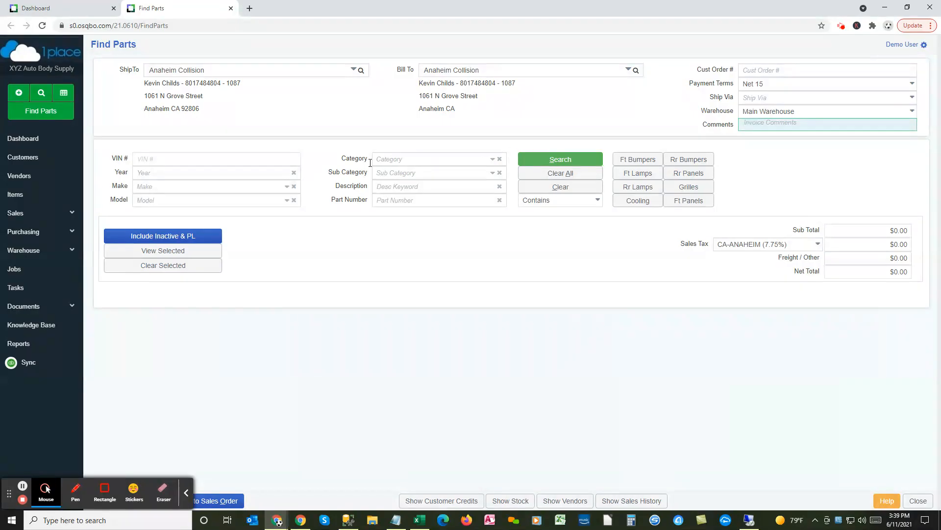
Search for parts with year 08, make HONDA and model ACCORD.
left_click(226, 174)
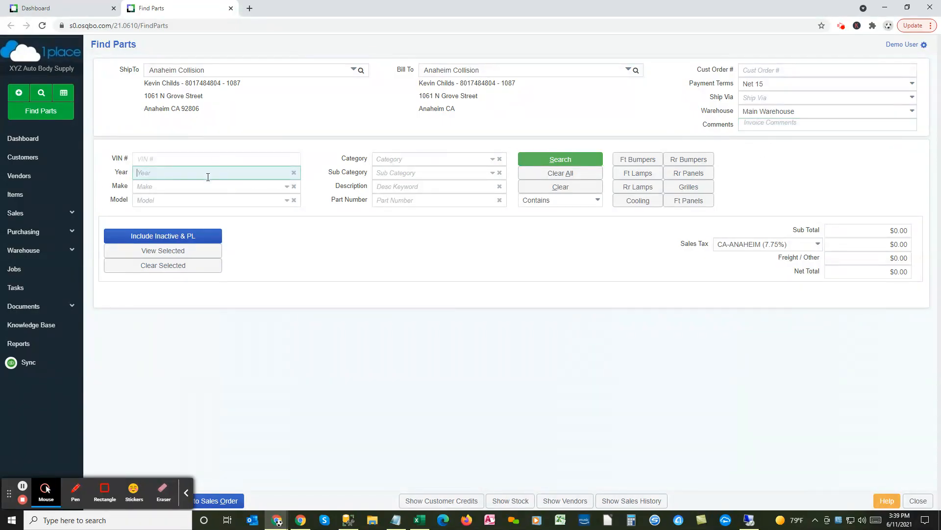
type("08")
key("Tab")
type("honda")
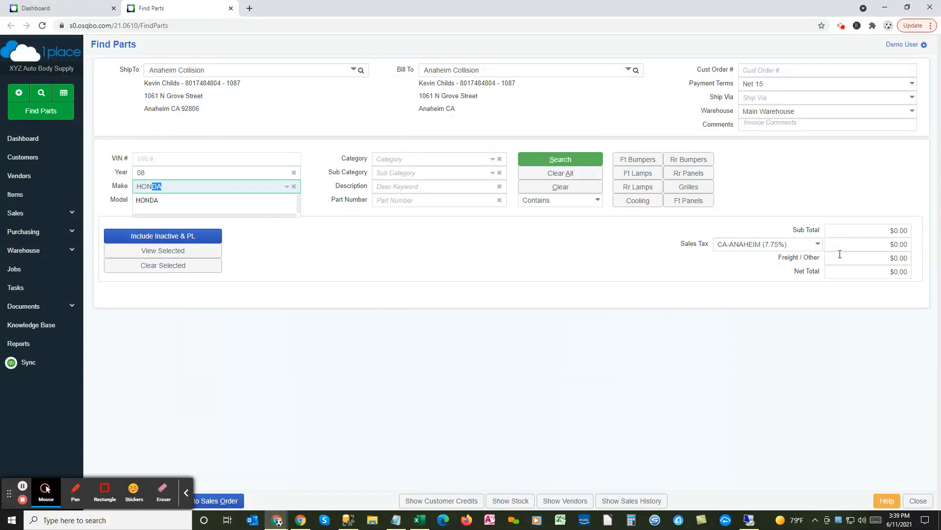
key("Tab")
type("accord")
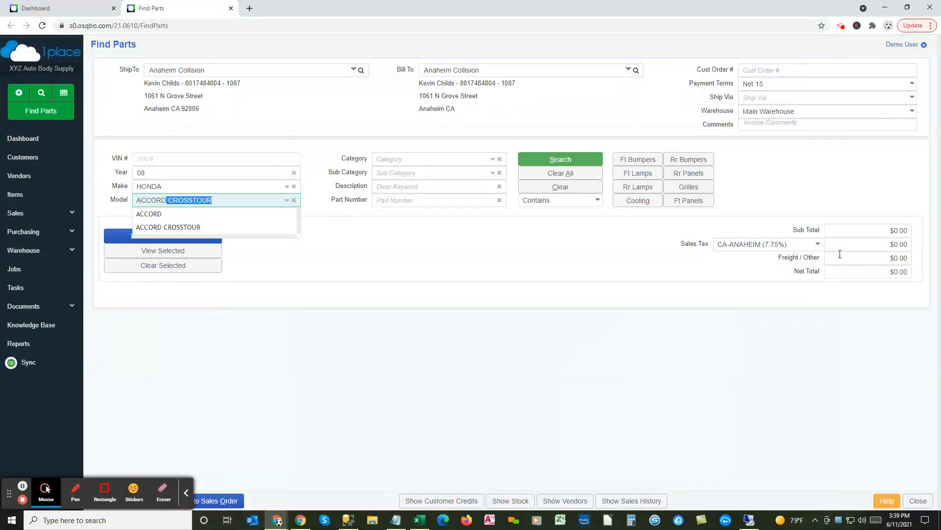
key("Delete")
key("Tab")
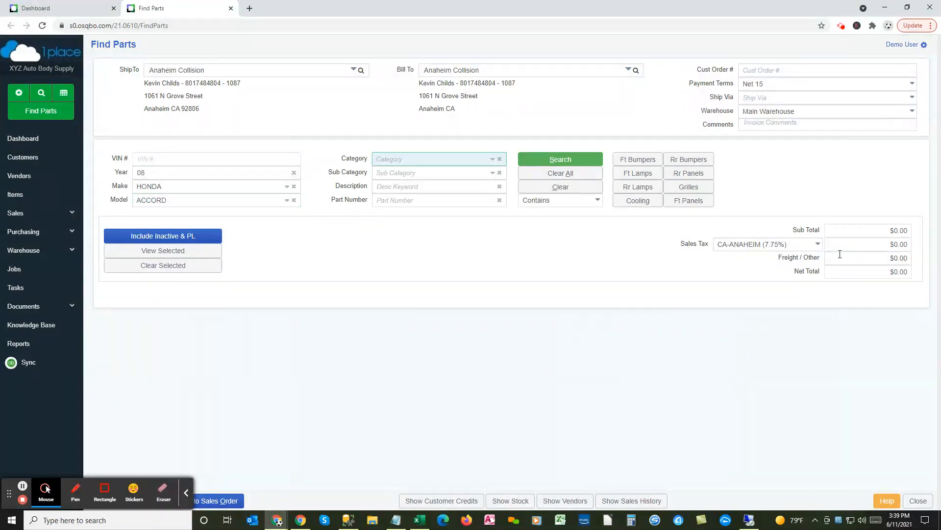
key("Tab")
key("Tab")
key("Tab")
key("Tab")
key("Return")
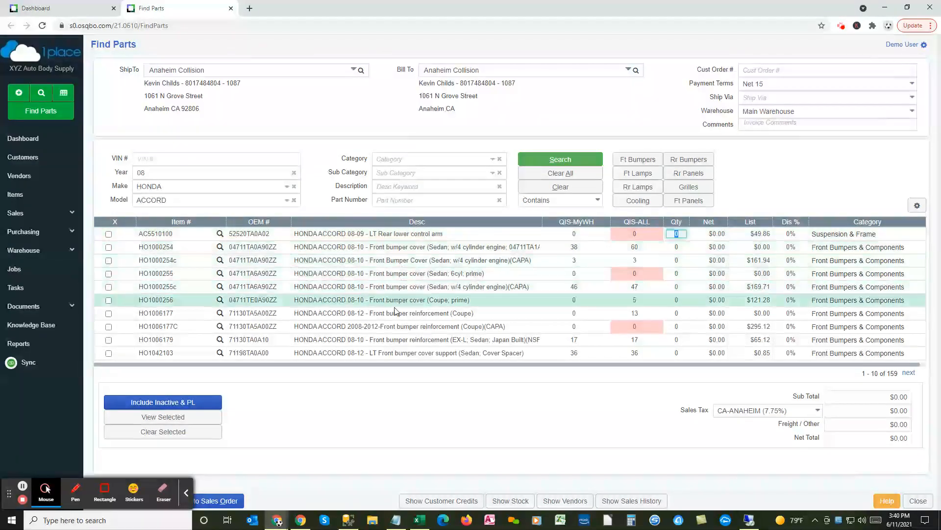
Narrow the parts search to the Front Bumpers & Components category.
left_click(408, 163)
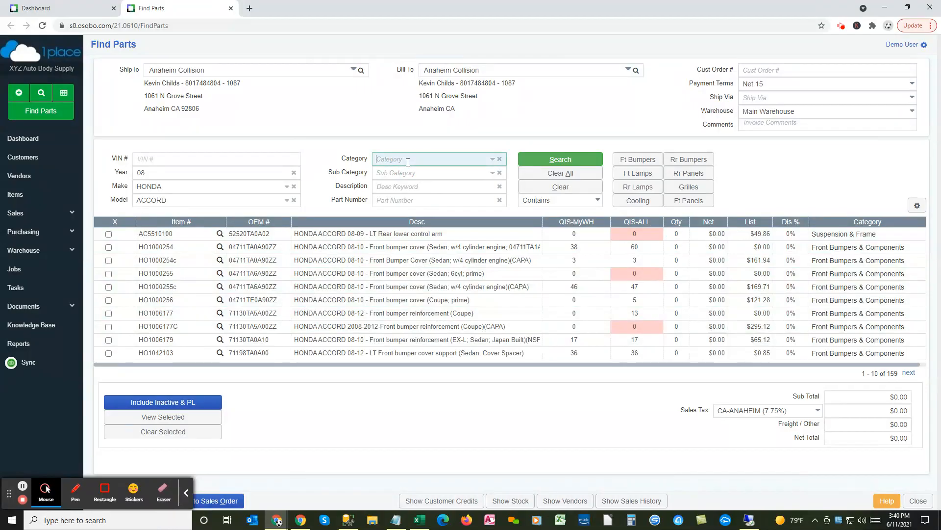
type("Fron")
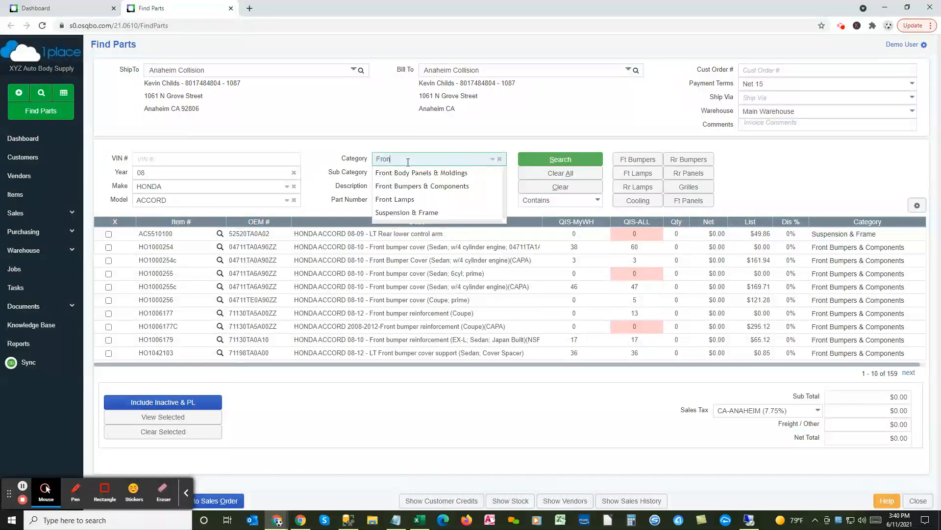
key("Down")
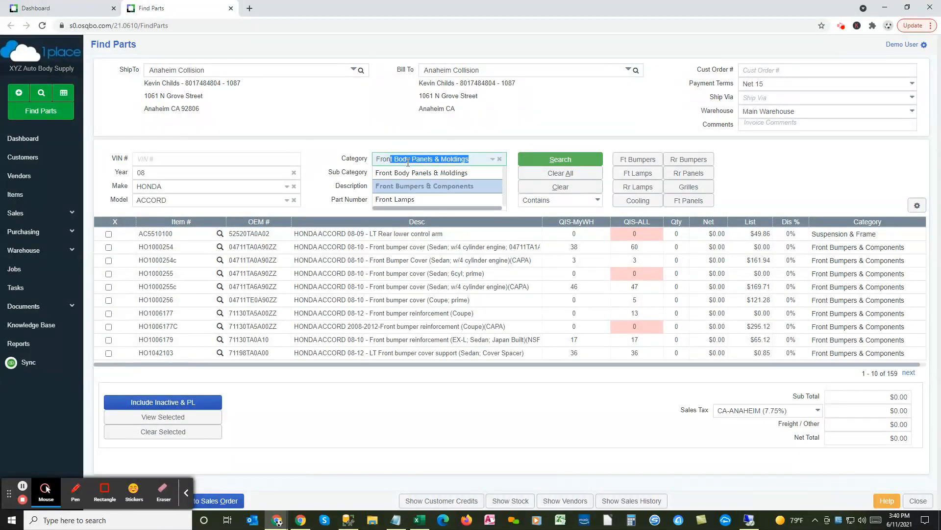
key("Return")
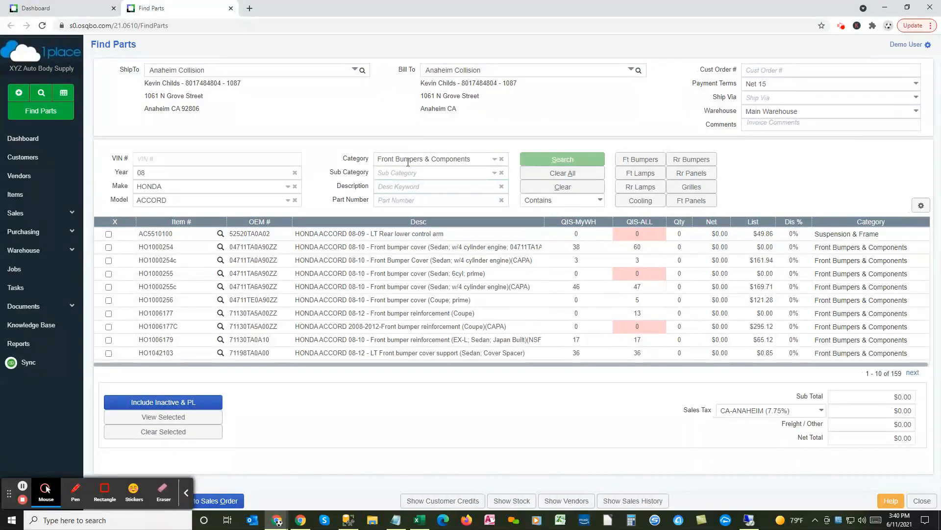
key("Return")
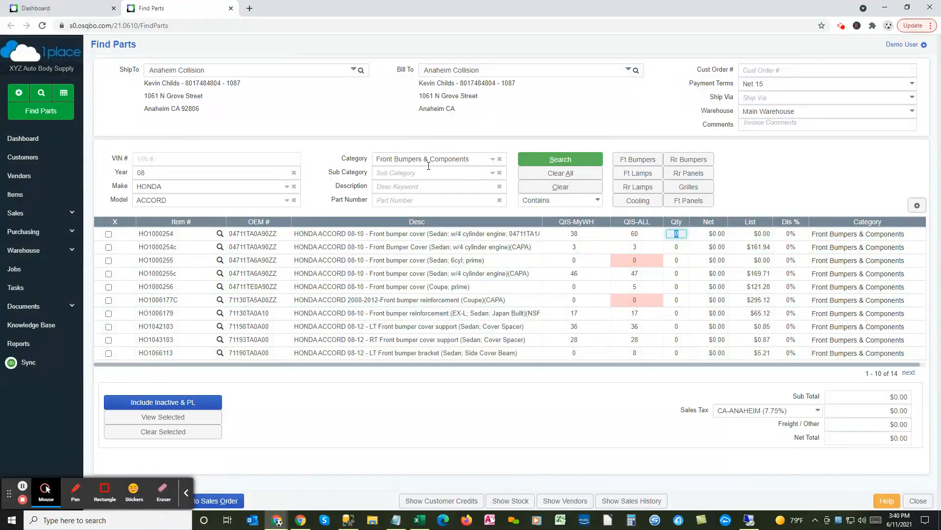
Clear the category filter and rerun the parts search.
left_click(500, 160)
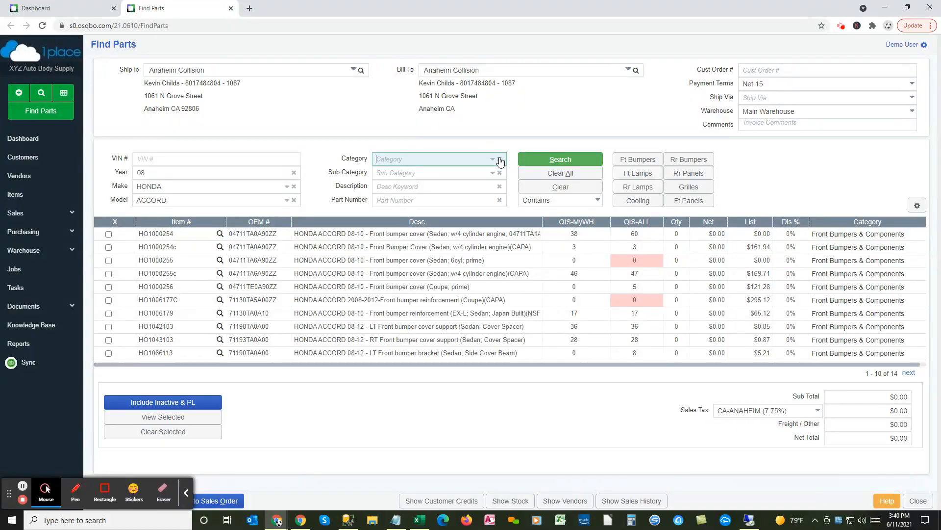
left_click(552, 160)
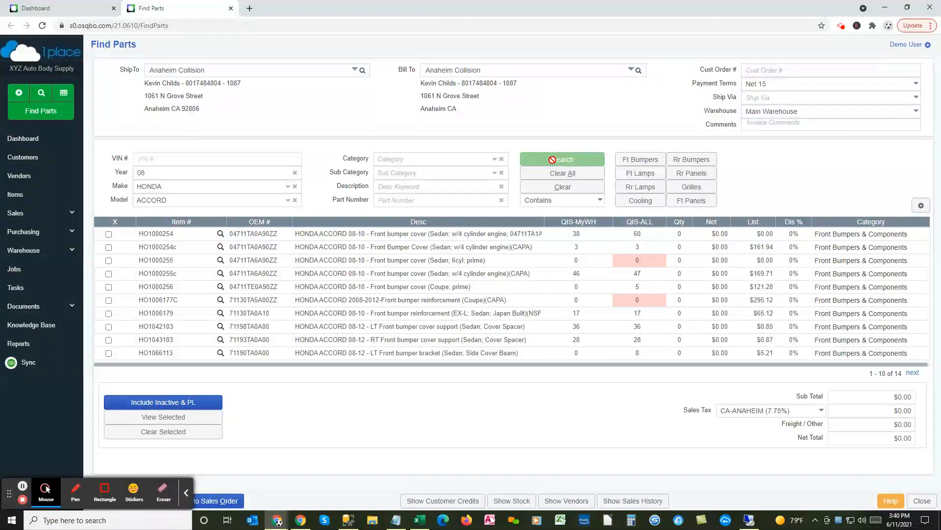
Apply the quick category filters for front bumpers and cooling, ending with front bumpers.
left_click(639, 161)
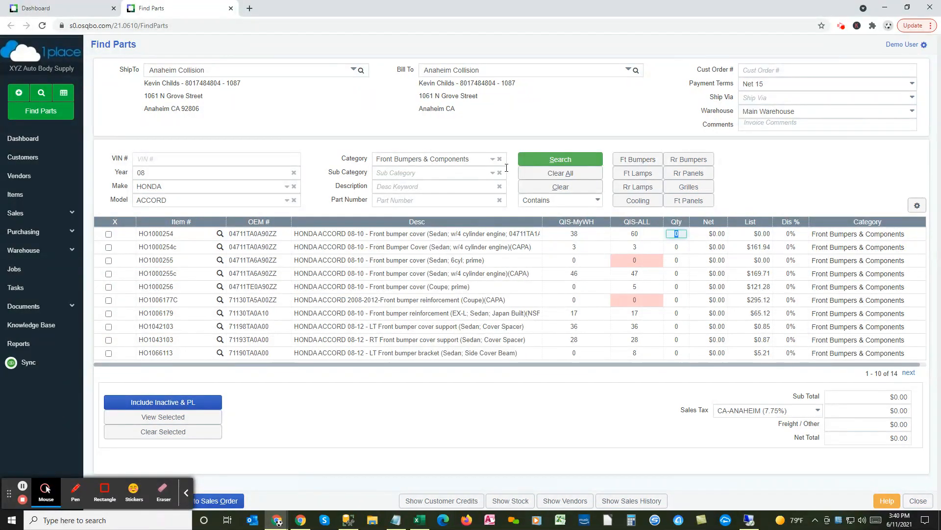
left_click(632, 205)
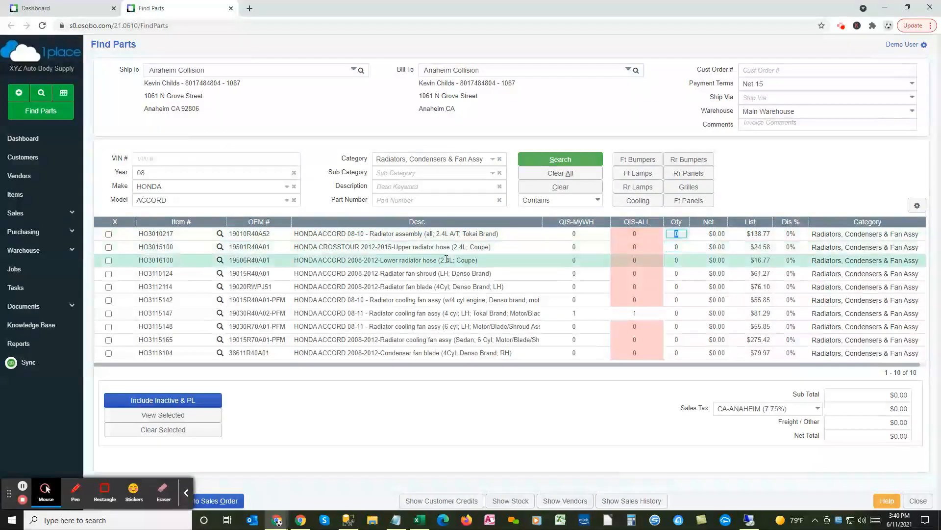
left_click(638, 159)
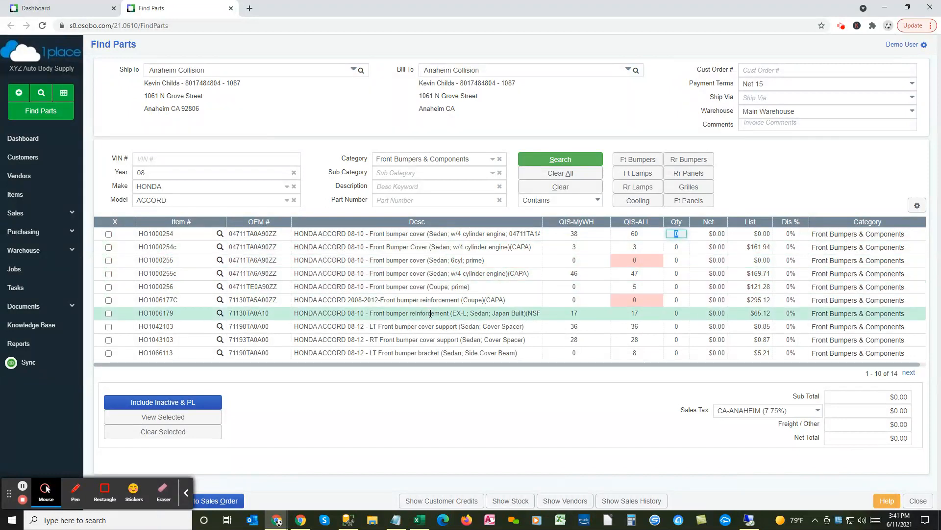
Search the front bumper parts for descriptions containing the keyword rein.
left_click(404, 188)
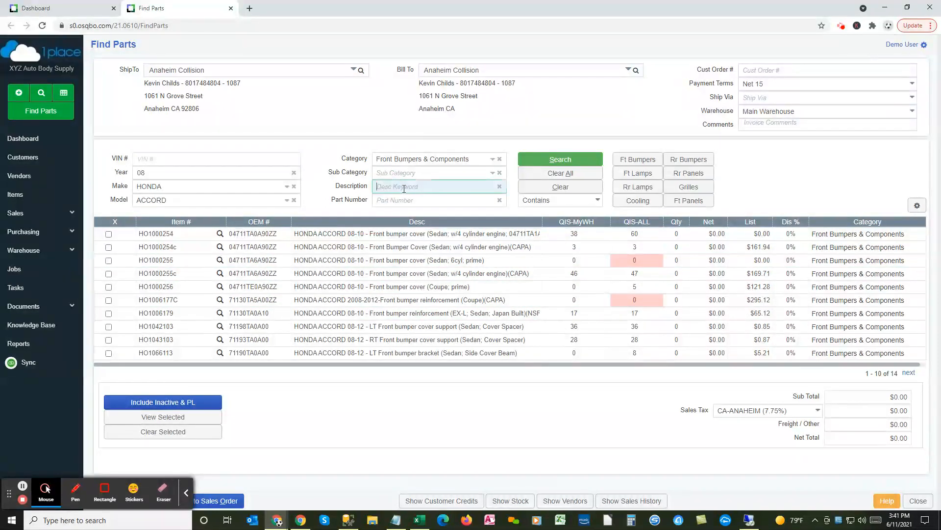
type("r")
left_click(597, 201)
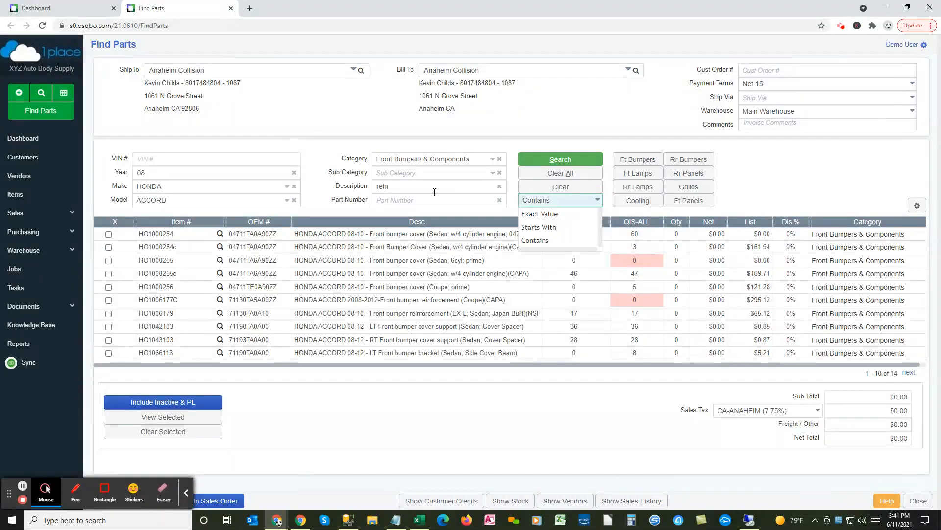
left_click(418, 188)
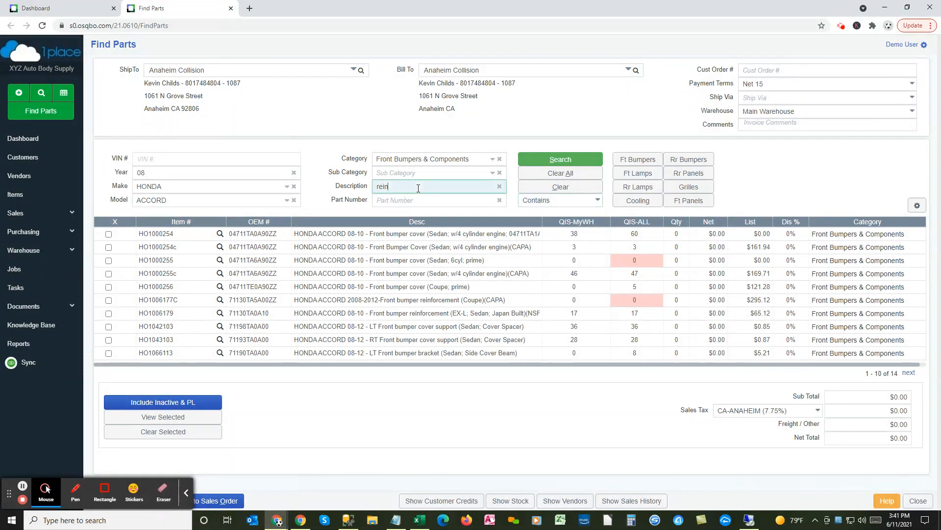
left_click(561, 159)
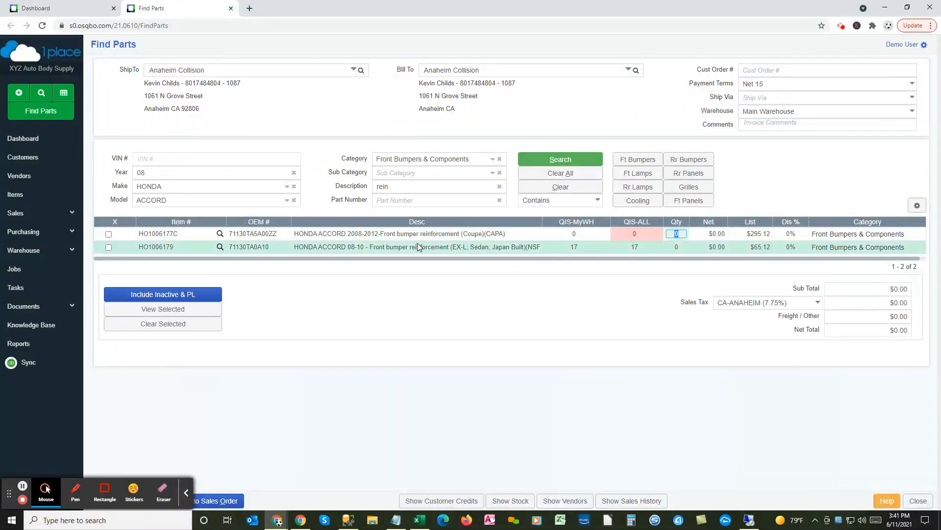
Clear the description keyword, rerun the search, and search for part number ho1000254.
left_click(499, 187)
left_click(562, 161)
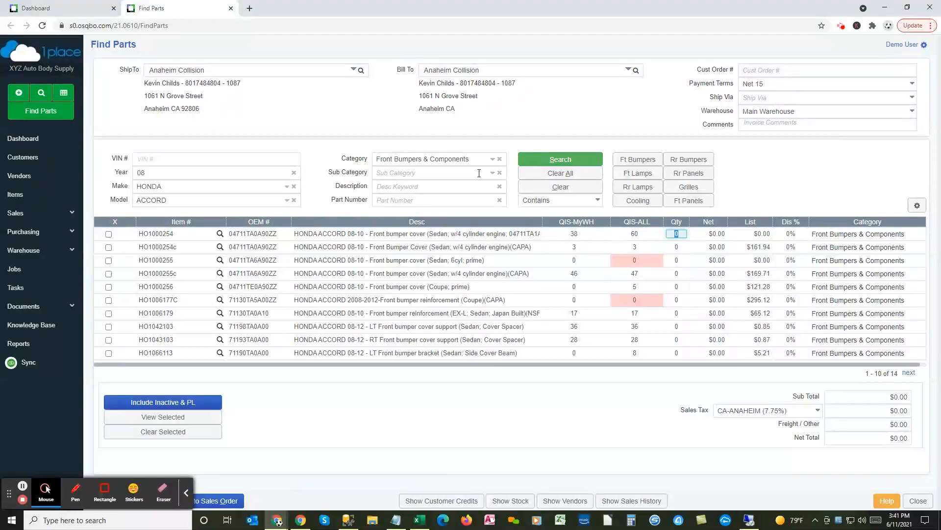
left_click(423, 200)
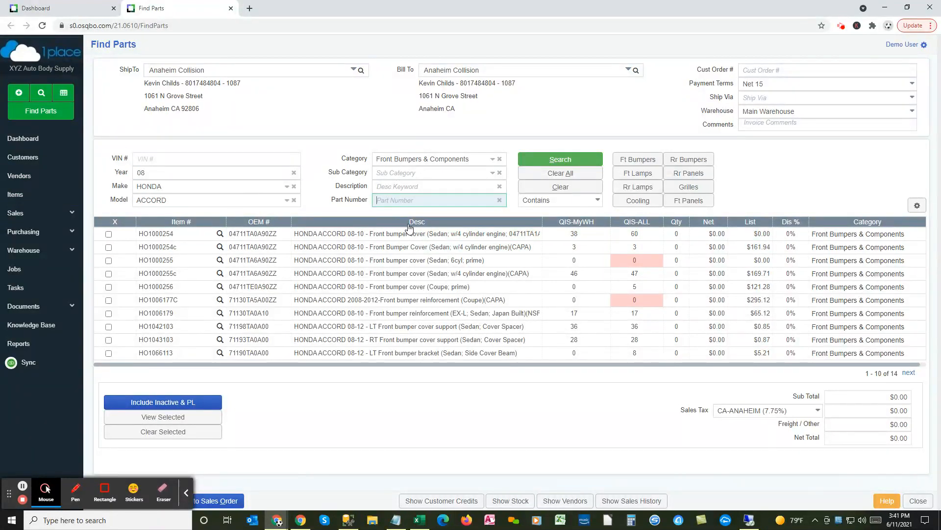
type("ho1000254")
key("Return")
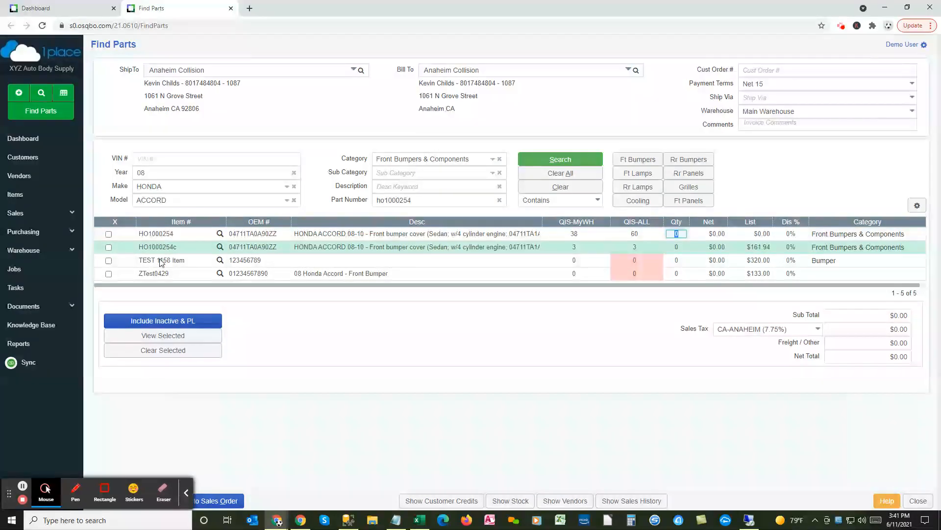
Shorten the part number to ho and search for matching parts.
left_click(416, 200)
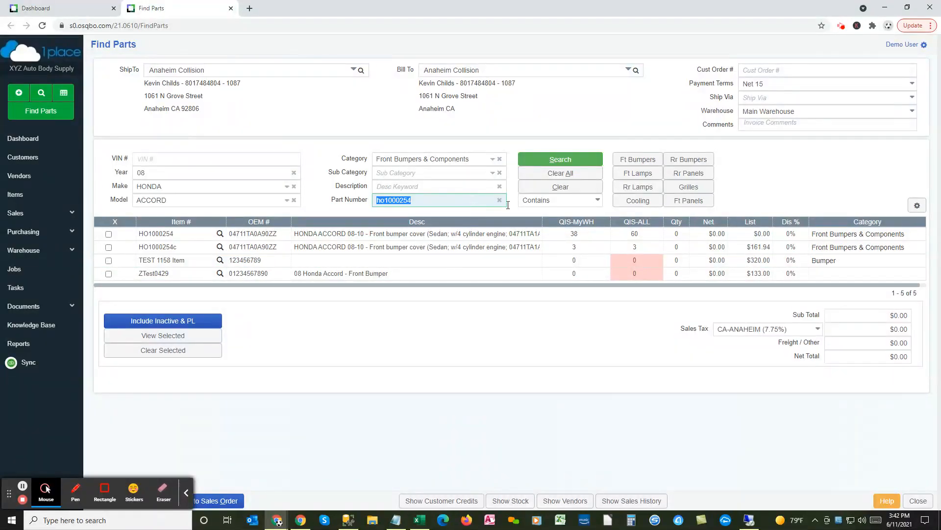
left_click(433, 199)
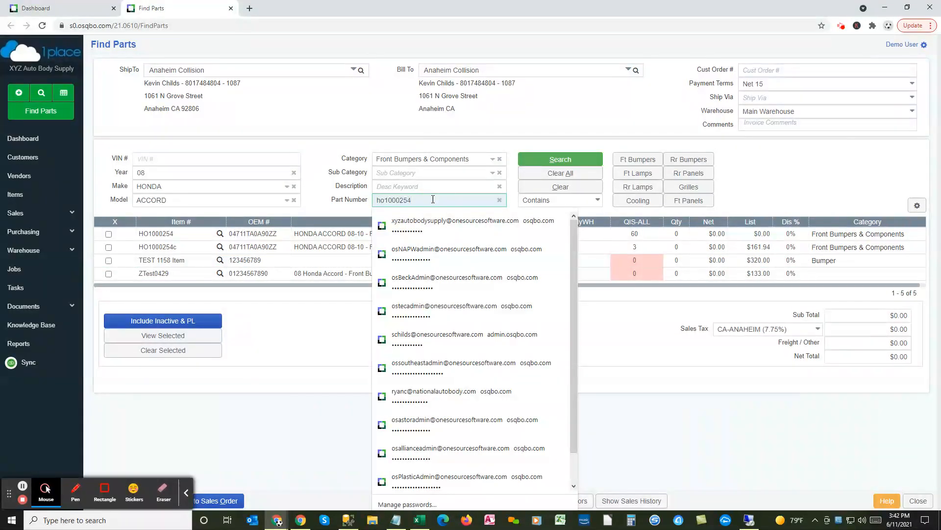
key("BackSpace")
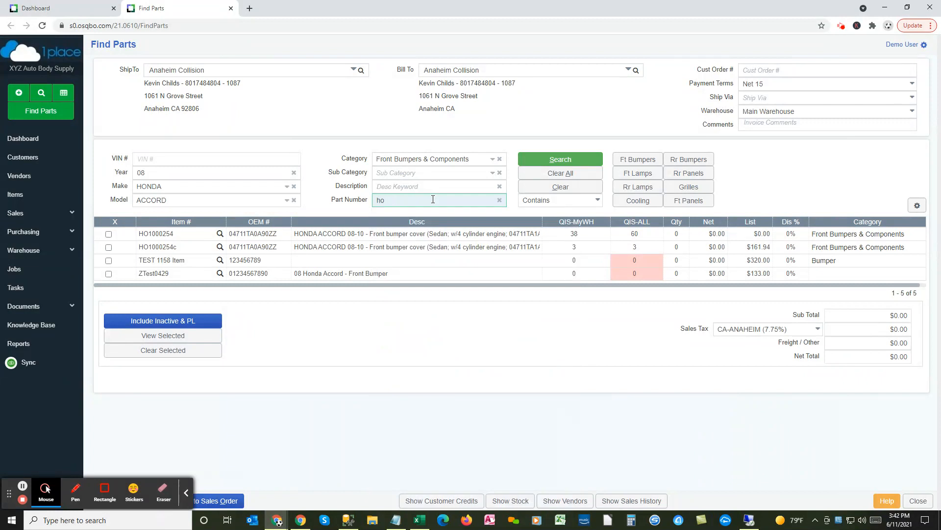
key("Return")
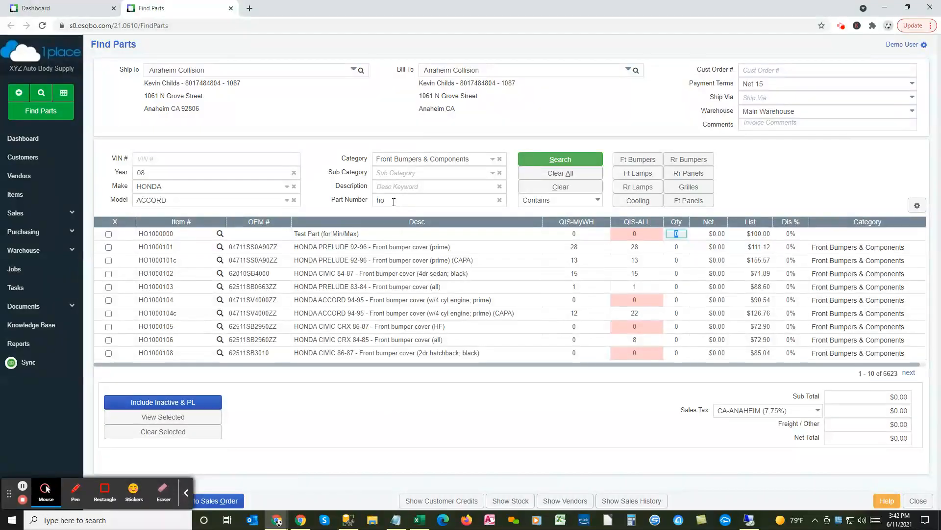
Search for part numbers containing 1000 and view the available match type options.
double_click(374, 201)
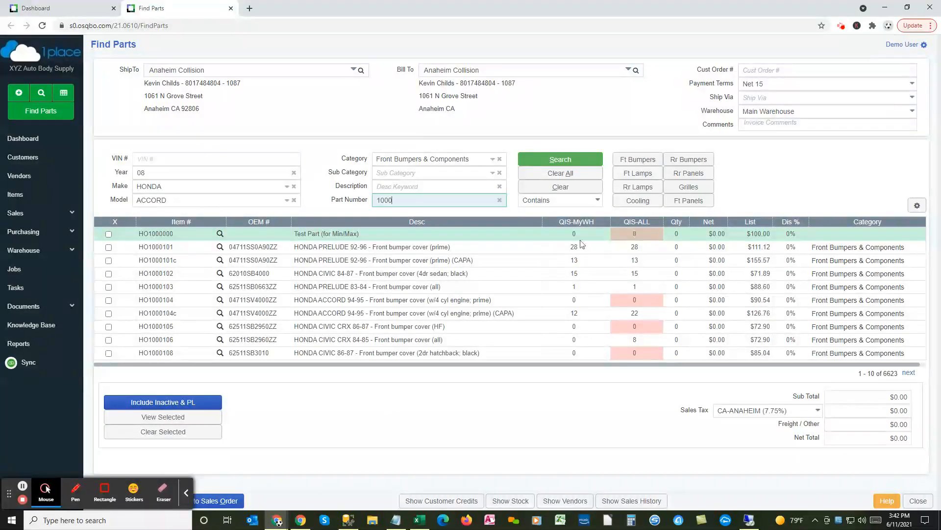
left_click(555, 157)
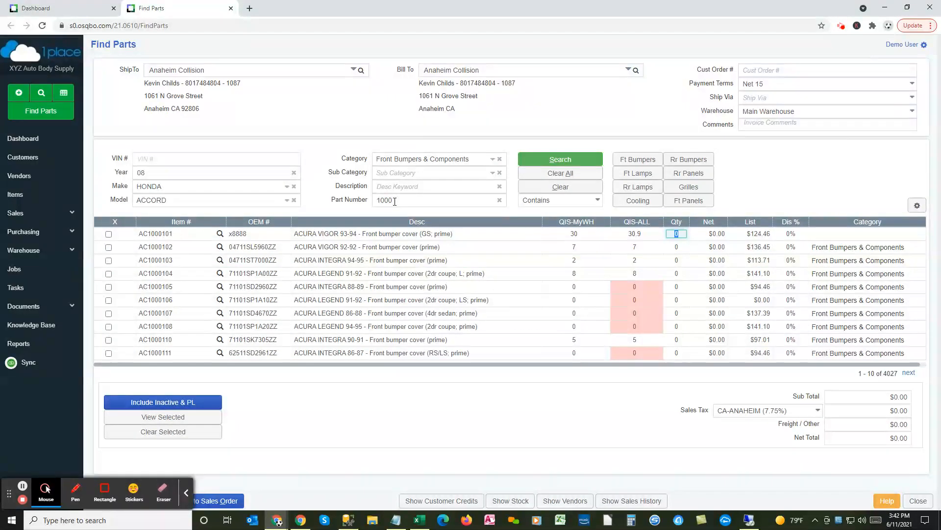
left_click(374, 201)
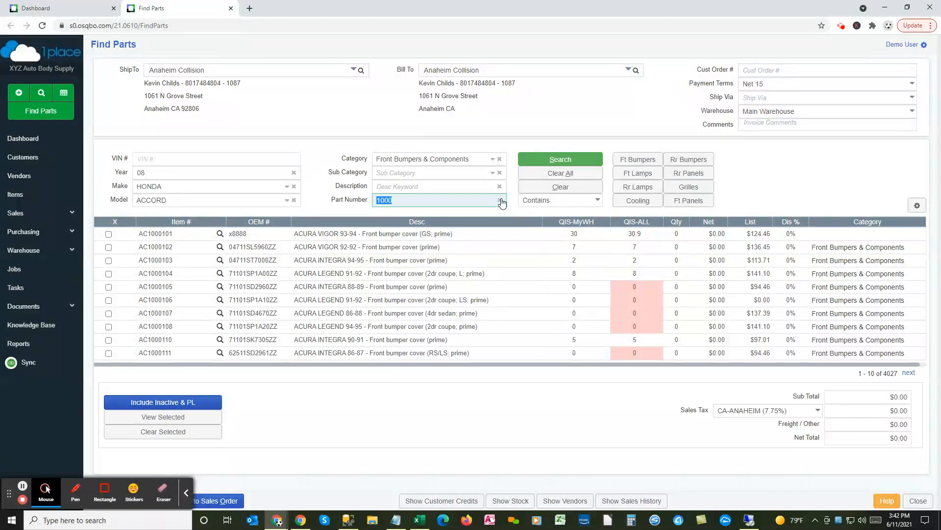
left_click(598, 201)
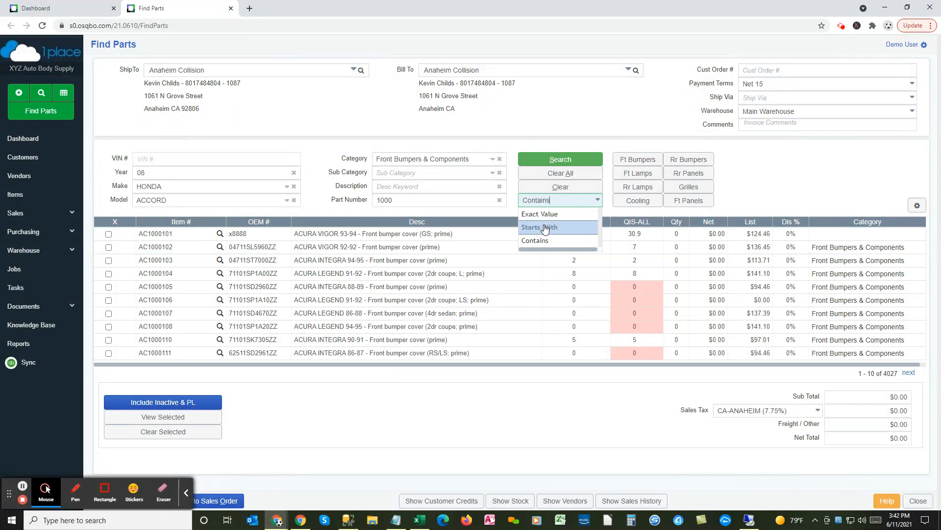
left_click(804, 195)
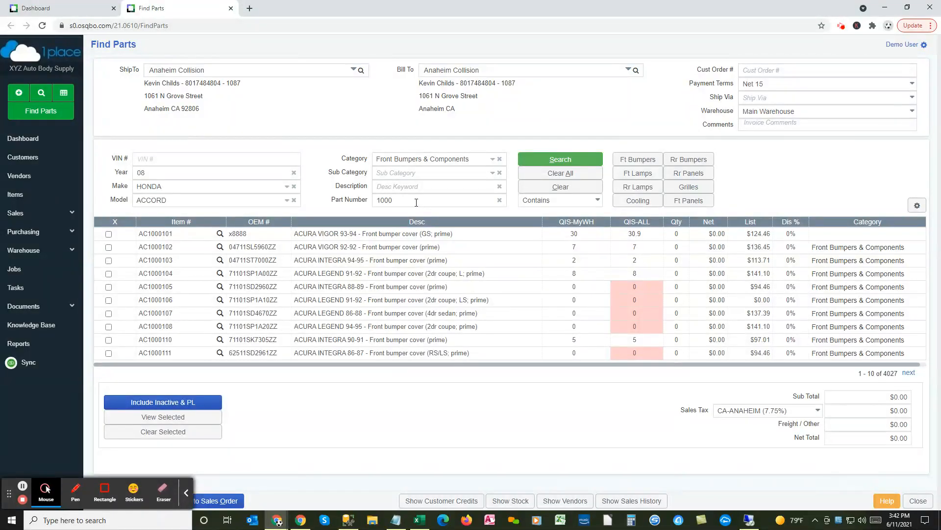
Clear the part number and list the front bumper parts with the quick category filter.
left_click(499, 200)
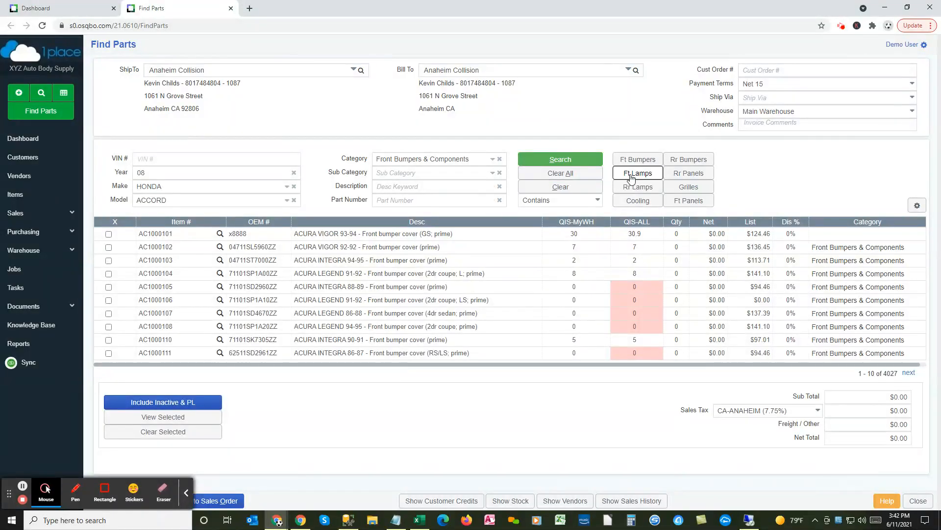
left_click(646, 162)
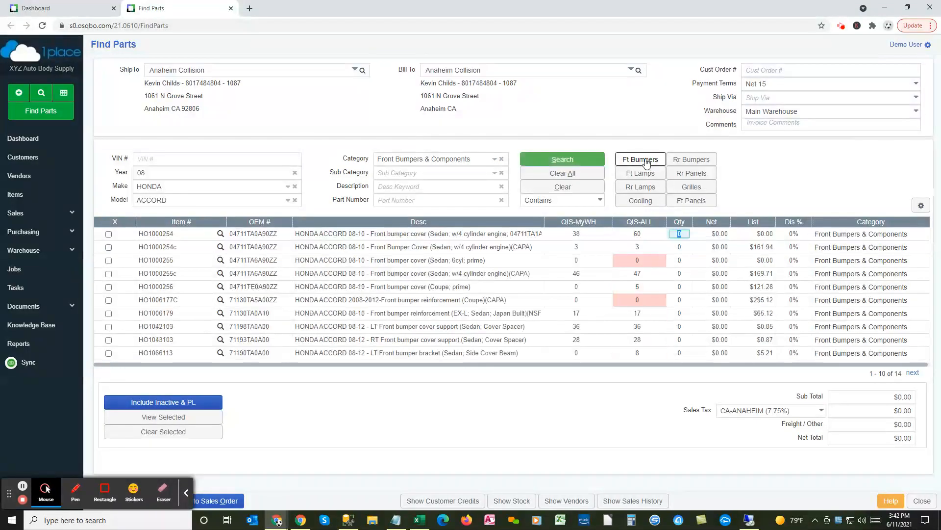
Move up and down through the descriptions of the listed front bumper parts, starting from the first row.
left_click(426, 234)
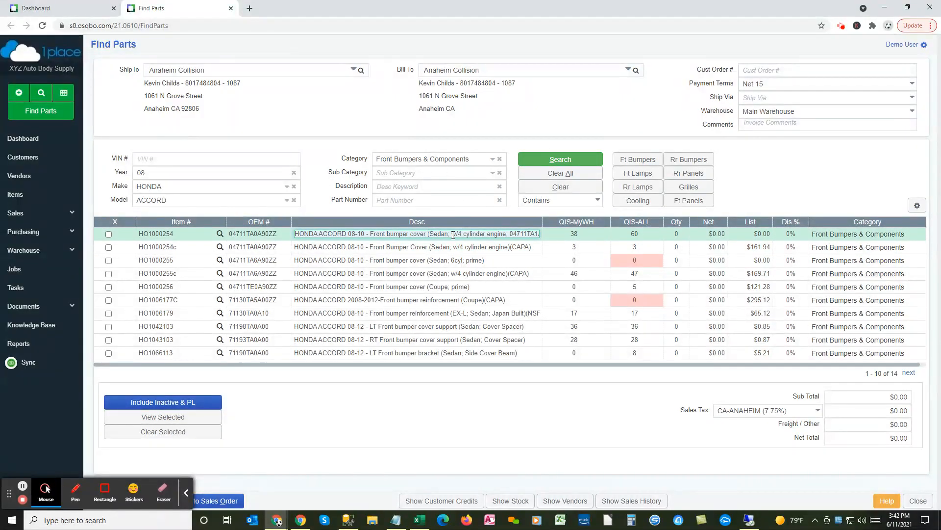
key("Down")
key("Down")
key("Down")
key("Down")
key("Down")
key("Down")
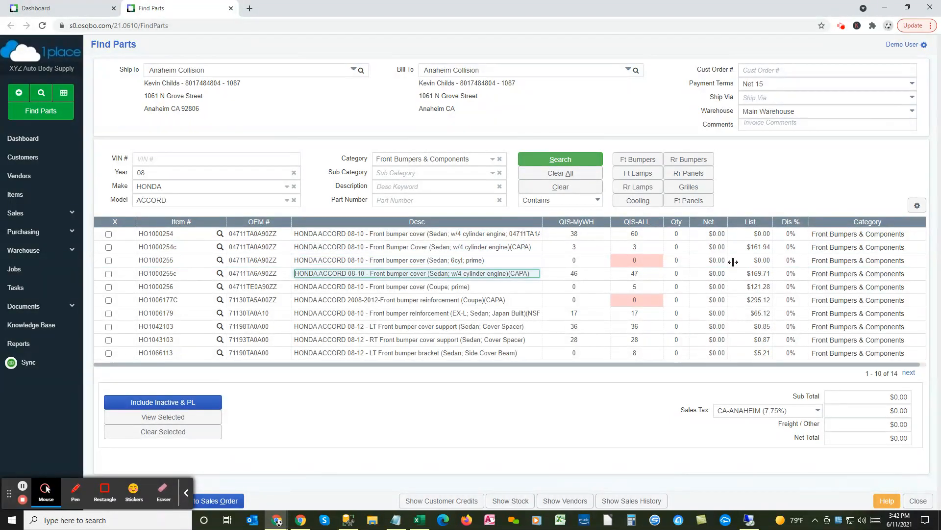
key("Up")
key("Up")
key("Up")
key("Up")
key("Up")
key("Up")
key("Down")
key("Down")
key("Down")
key("Down")
key("Down")
key("Down")
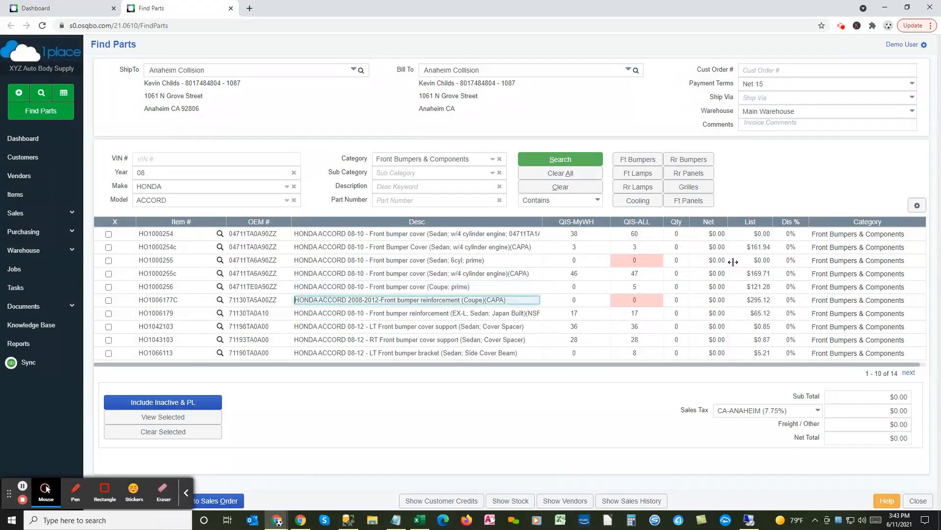
Select the front bumper reinforcement HO1006179 and the LT front bumper cover support HO1042103, each with quantity 1.
key("Return")
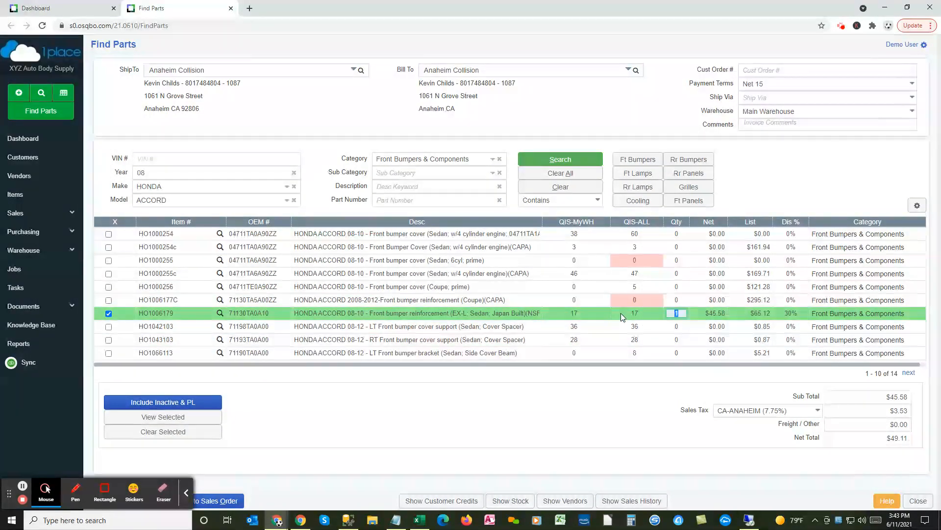
key("Down")
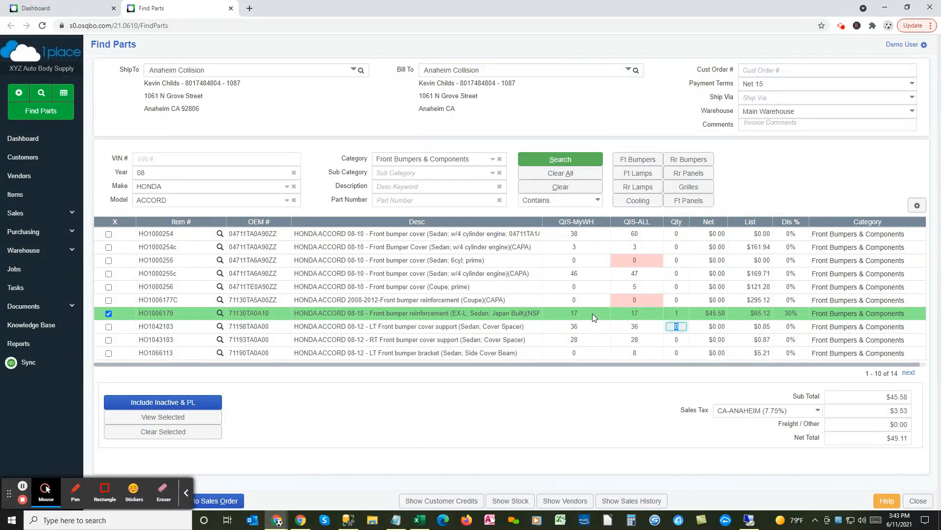
type("1")
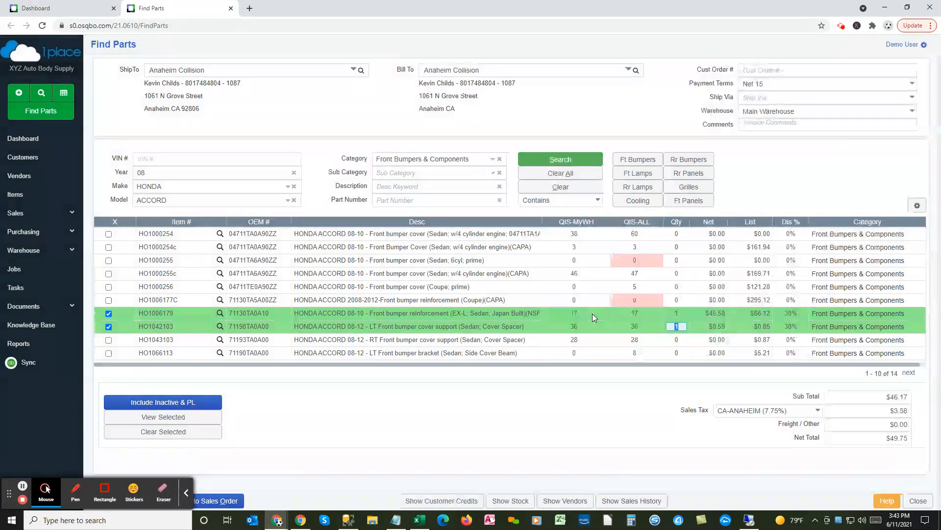
Review the net prices from the LT front bumper cover support up to the first part, and check the reinforcement's net price.
key("Tab")
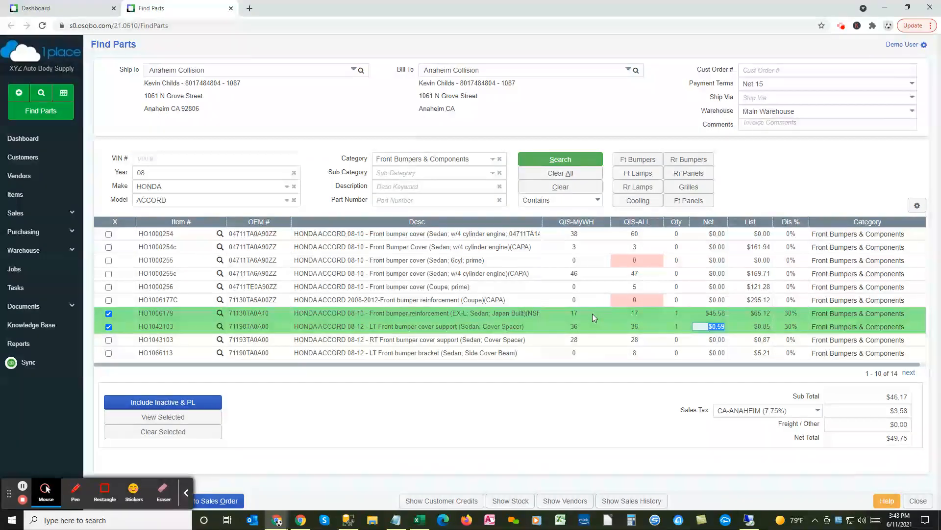
key("Up")
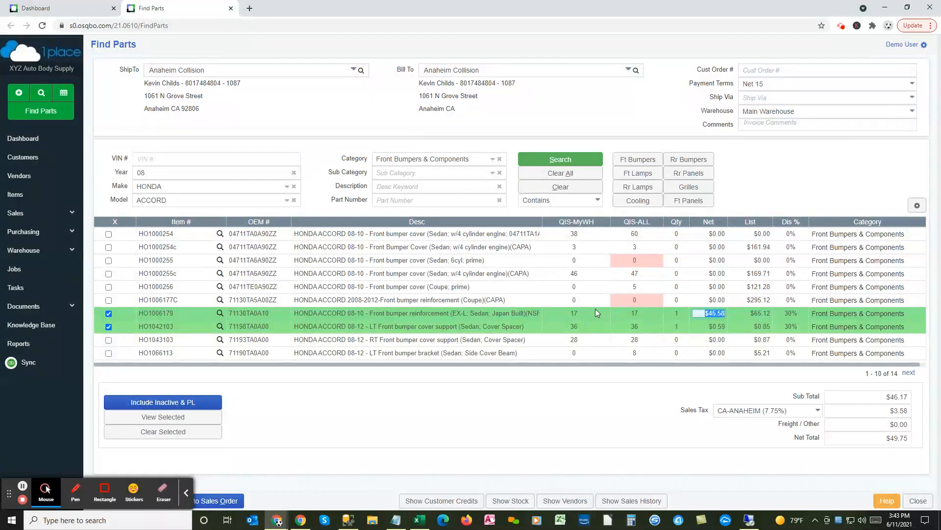
key("Up")
key("Up")
key("Up")
key("Up")
key("Up")
key("Up")
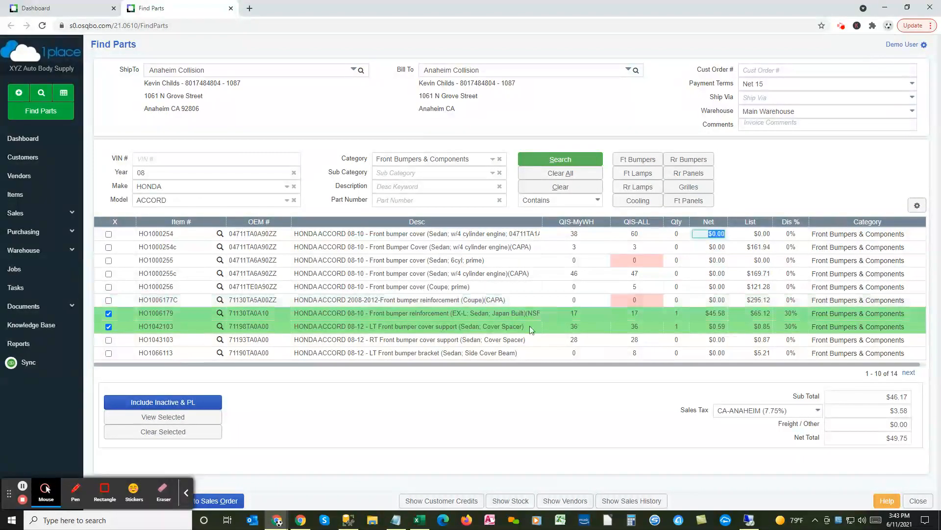
key("Escape")
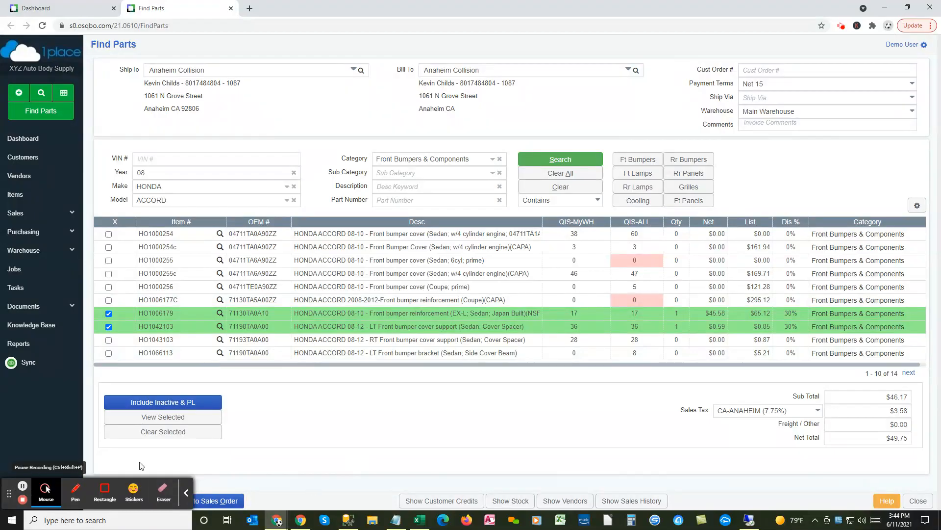
left_click(706, 313)
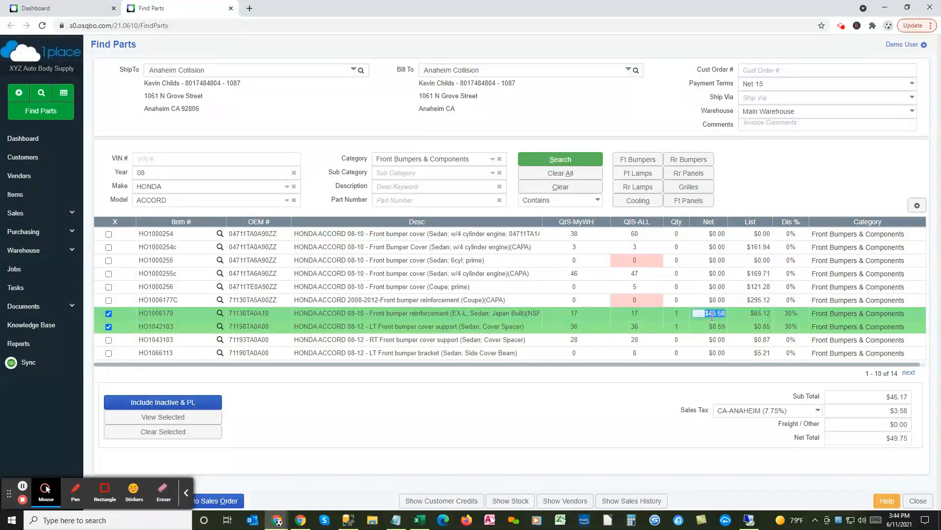
Deselect the LT front bumper cover support HO1042103 and the front bumper reinforcement HO1006179.
left_click(502, 301)
key("Down")
key("Down")
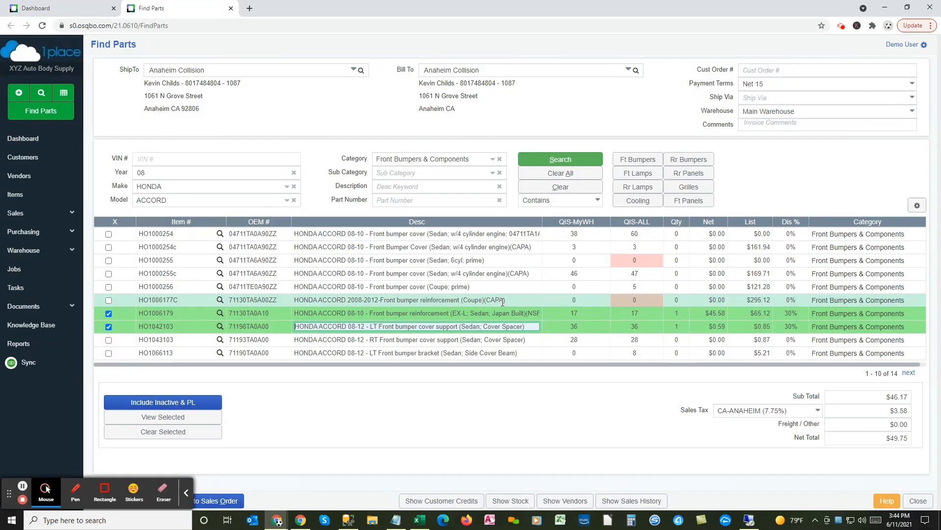
key("Tab")
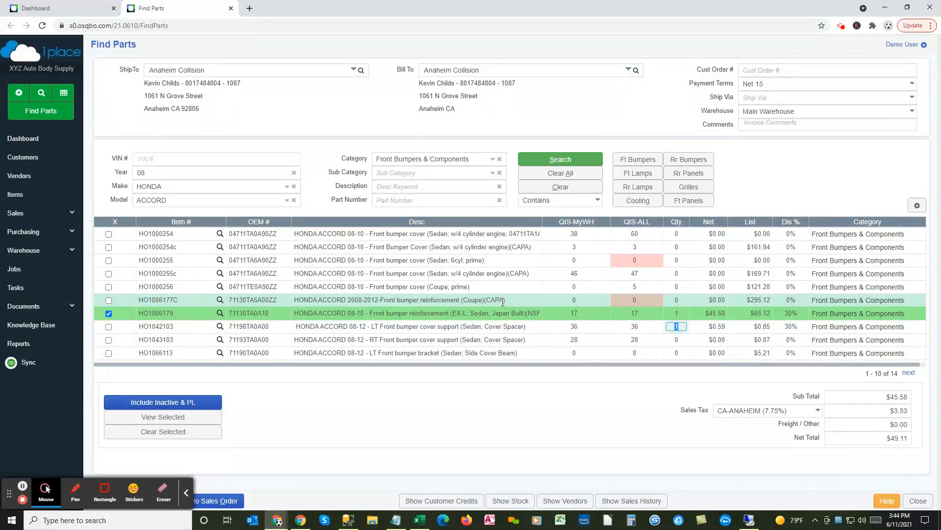
type("1")
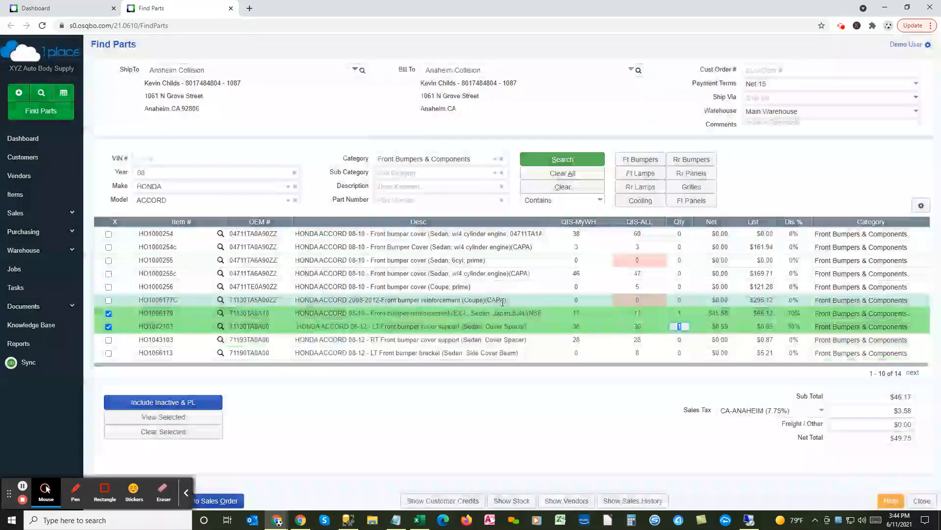
key("space")
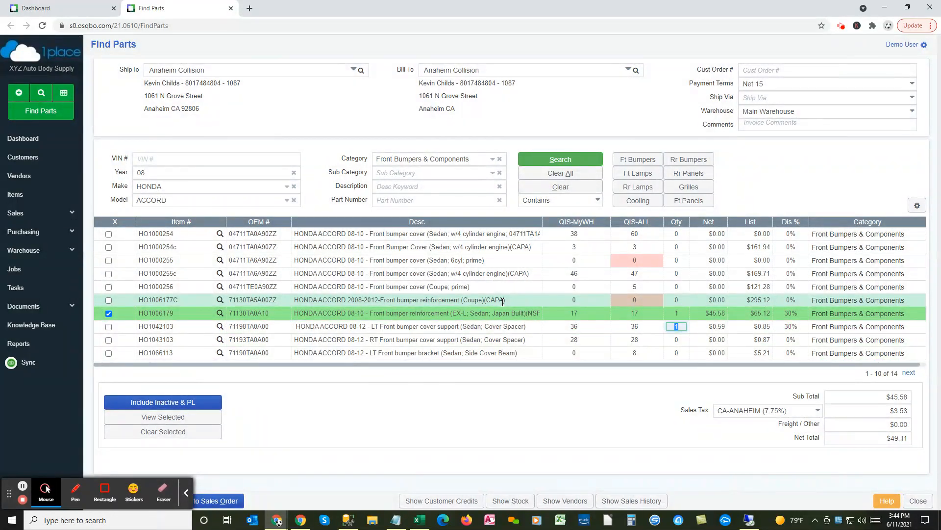
left_click(109, 313)
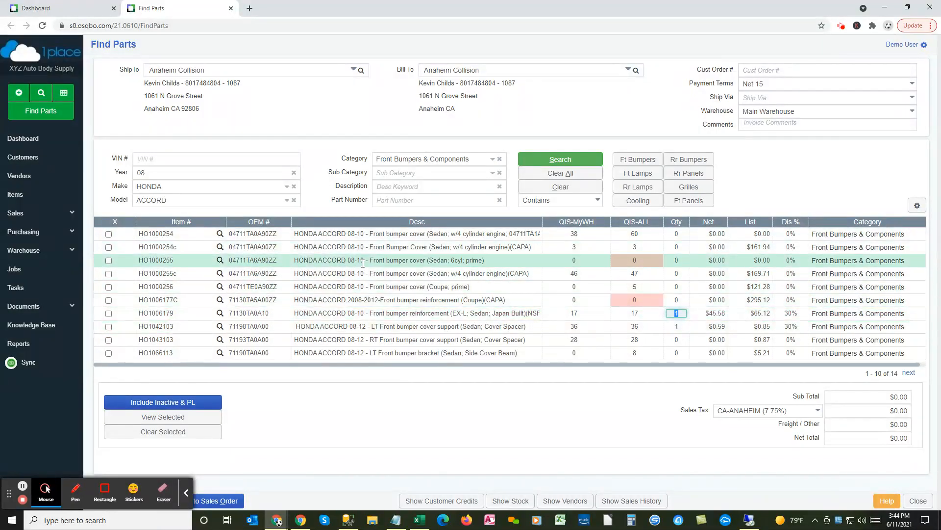
left_click(372, 233)
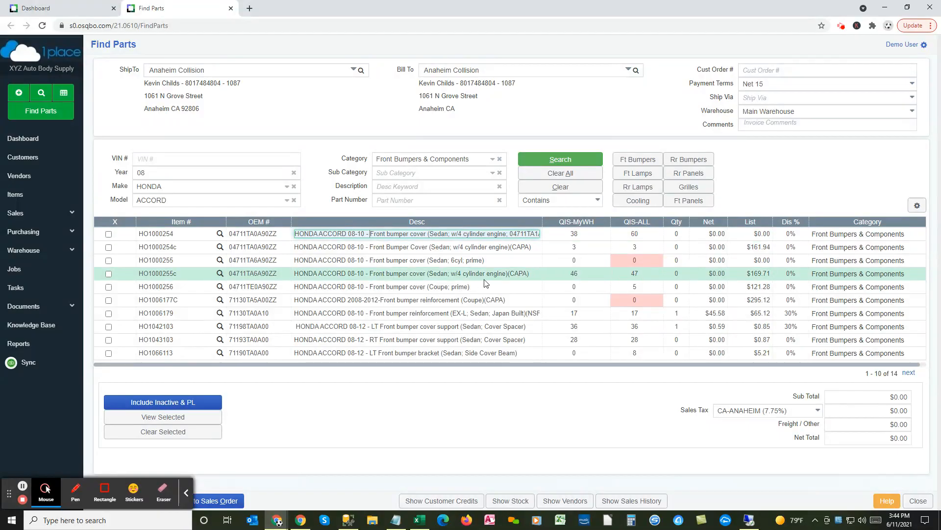
Select the front bumper cover HO1000254 with quantity 1 and view the customer's available credits.
left_click(109, 234)
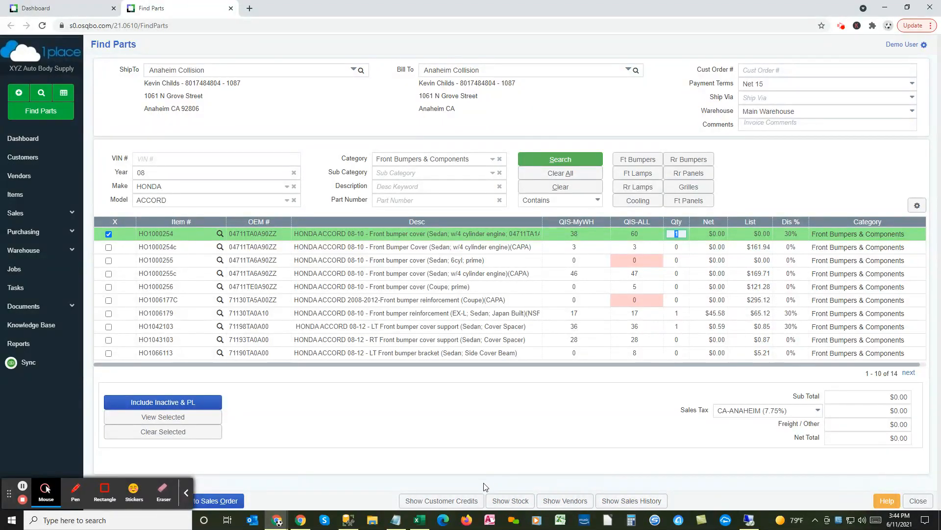
left_click(461, 499)
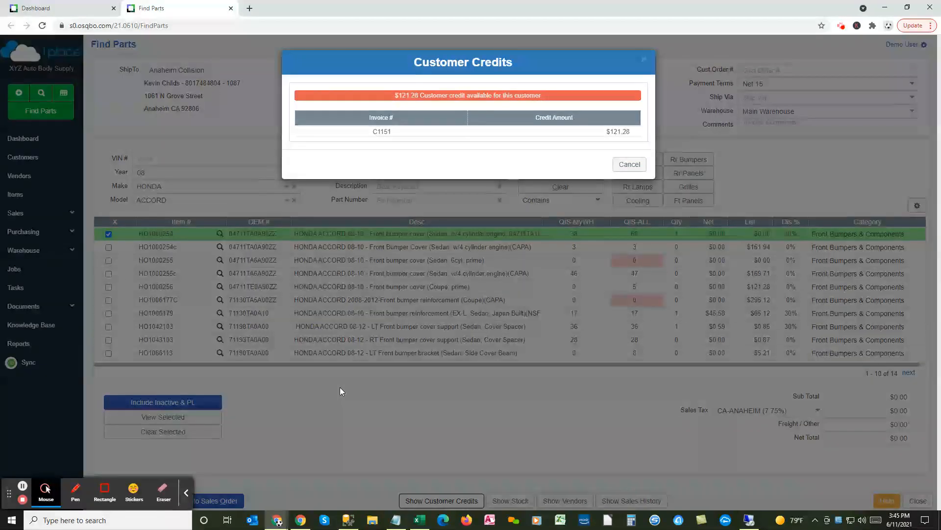
left_click(629, 165)
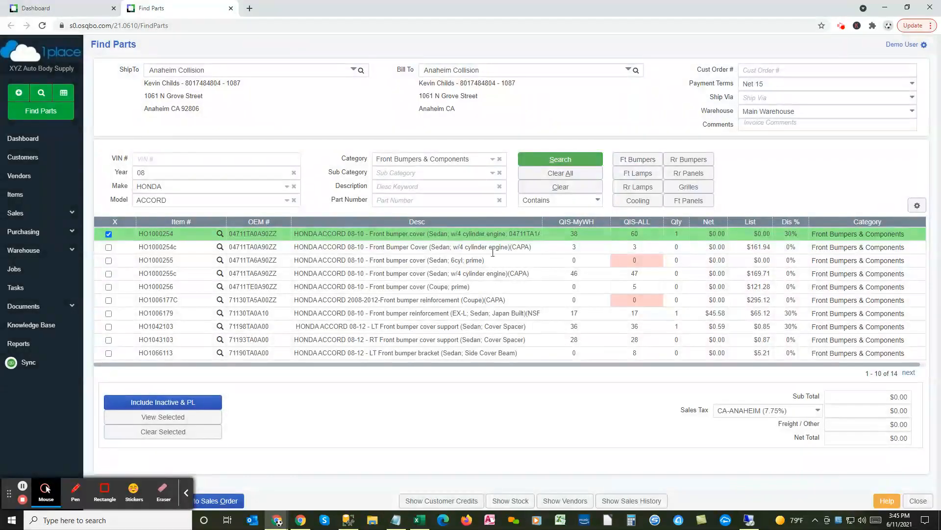
Select the CAPA front bumper cover HO1000255c with quantity 1 and review its item stock by vendor, bin and cost.
left_click(511, 500)
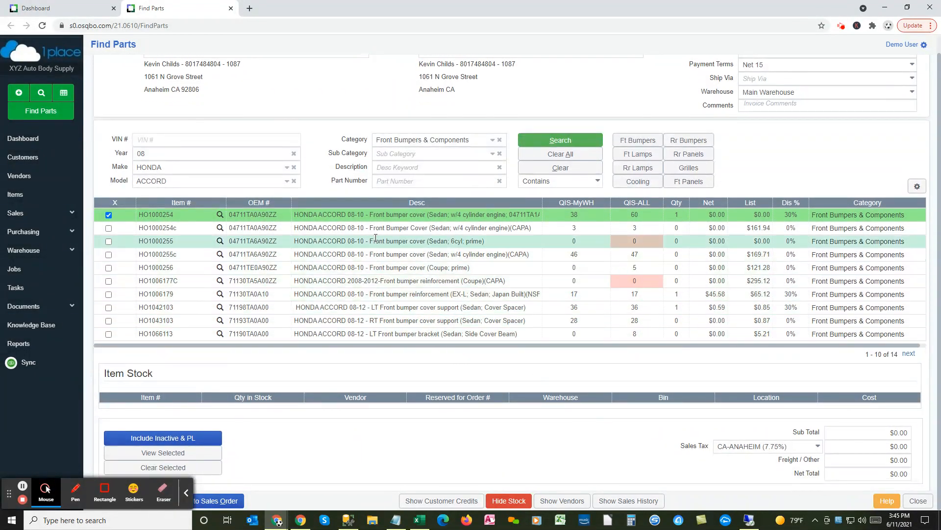
left_click(519, 255)
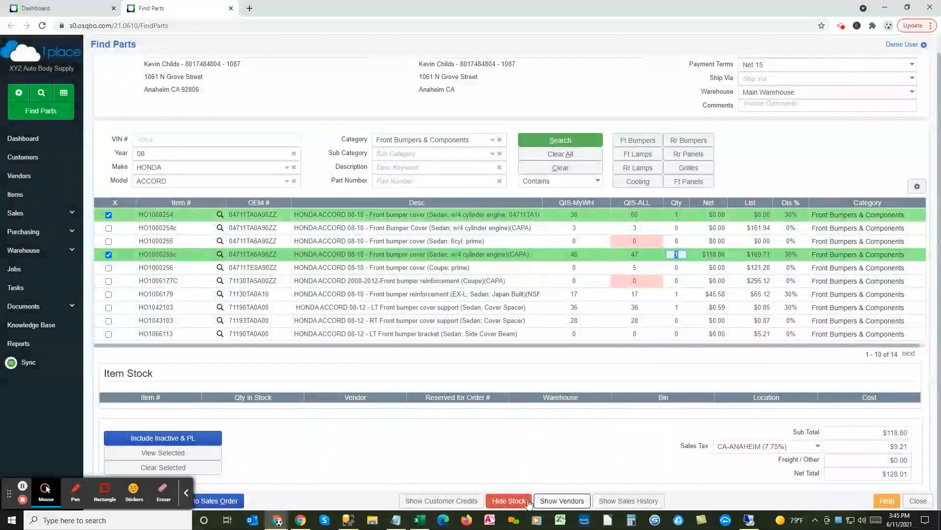
left_click(512, 501)
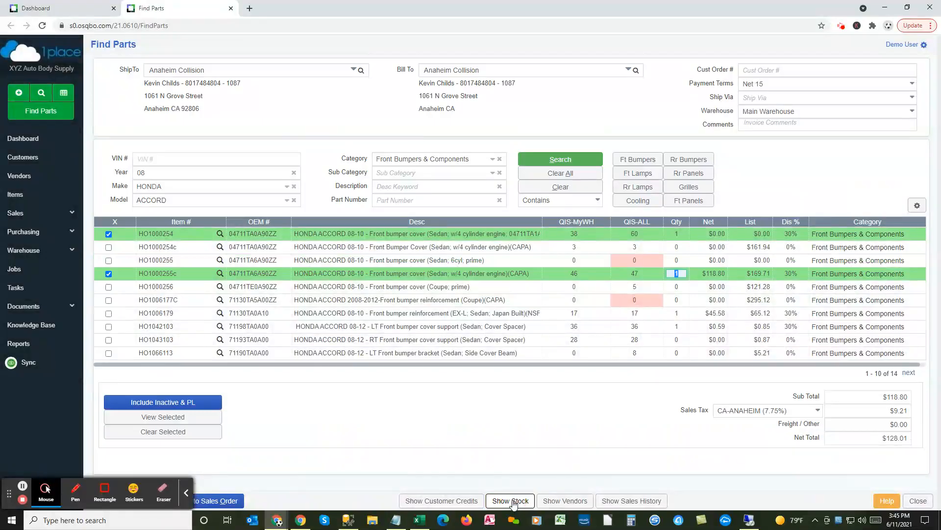
left_click(512, 501)
scroll(388, 327, "down", 2)
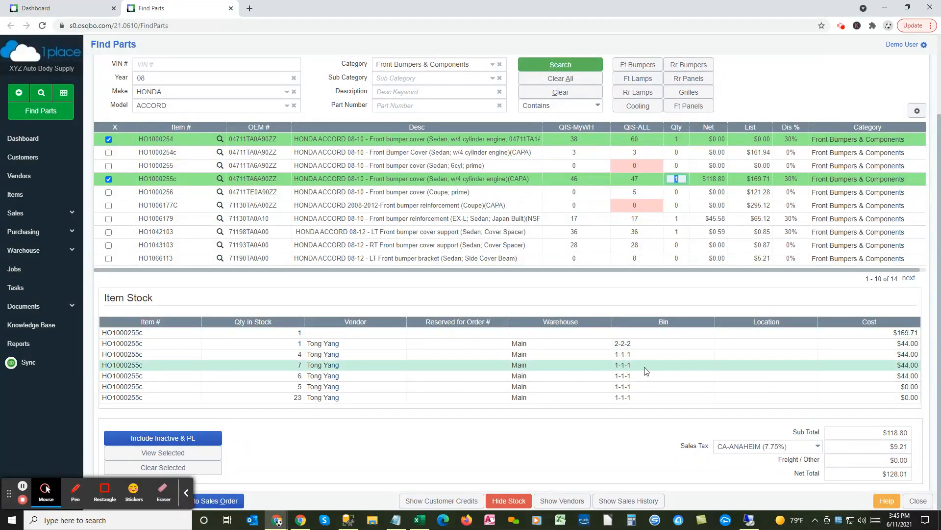
scroll(814, 378, "up", 1)
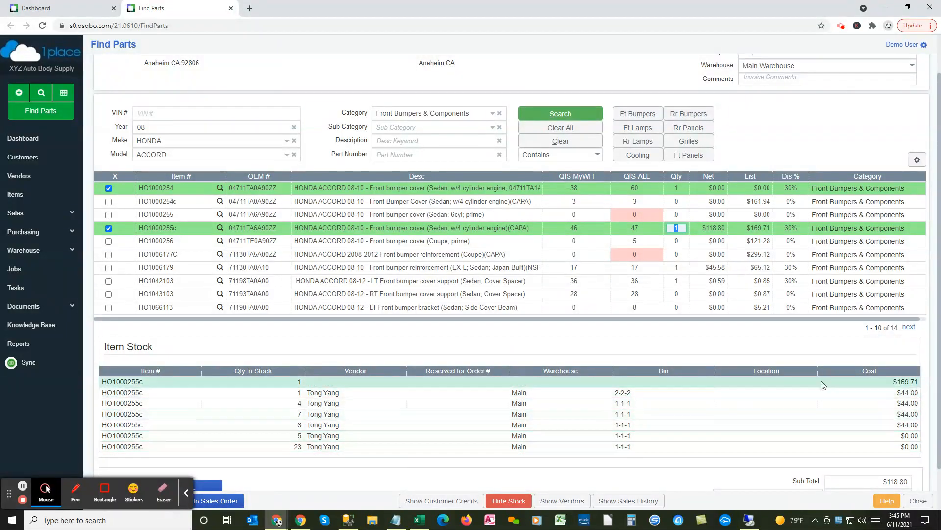
scroll(765, 383, "up", 1)
scroll(729, 360, "down", 2)
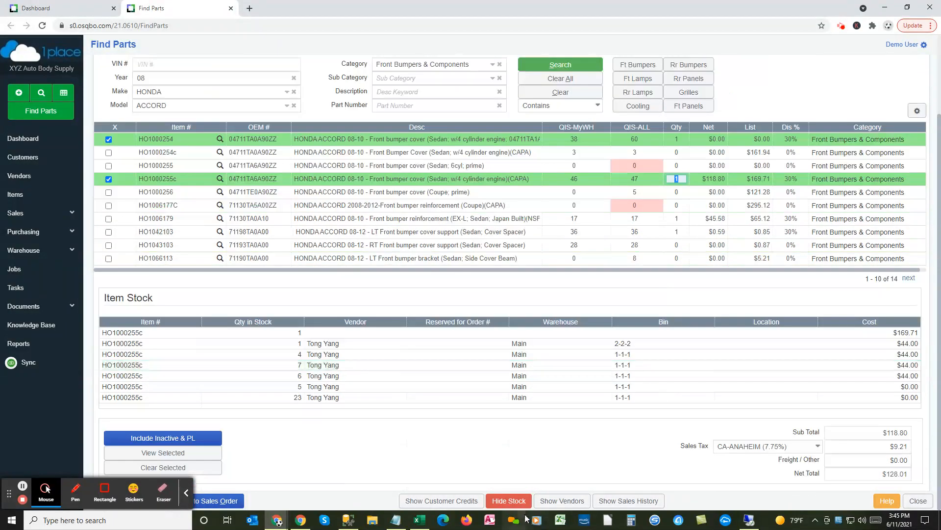
left_click(510, 500)
Review the vendors, vendor costs and vendor stock for the front bumper cover HO1000255c.
left_click(564, 500)
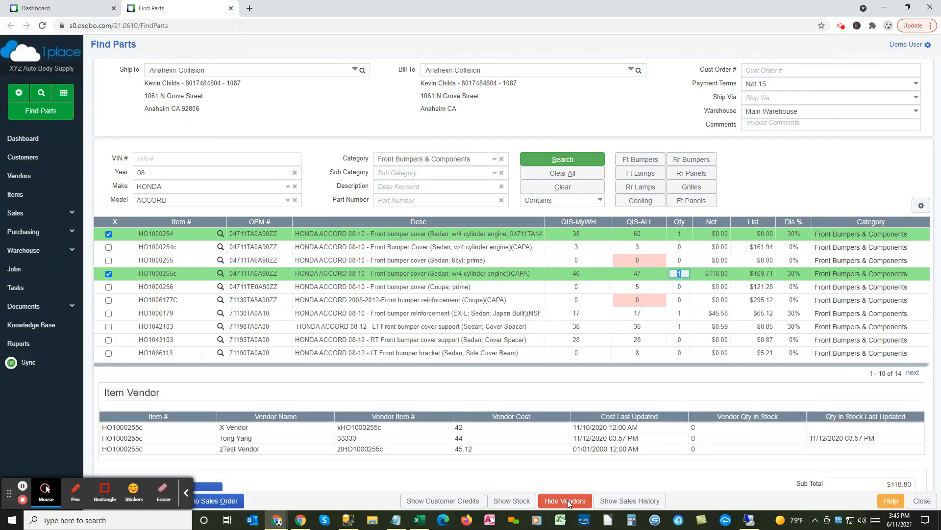
scroll(563, 490, "down", 1)
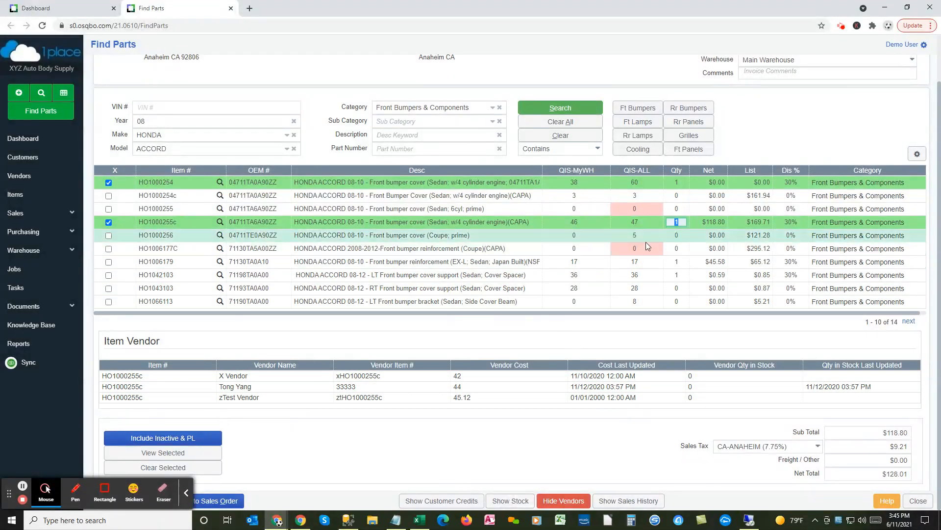
left_click(564, 500)
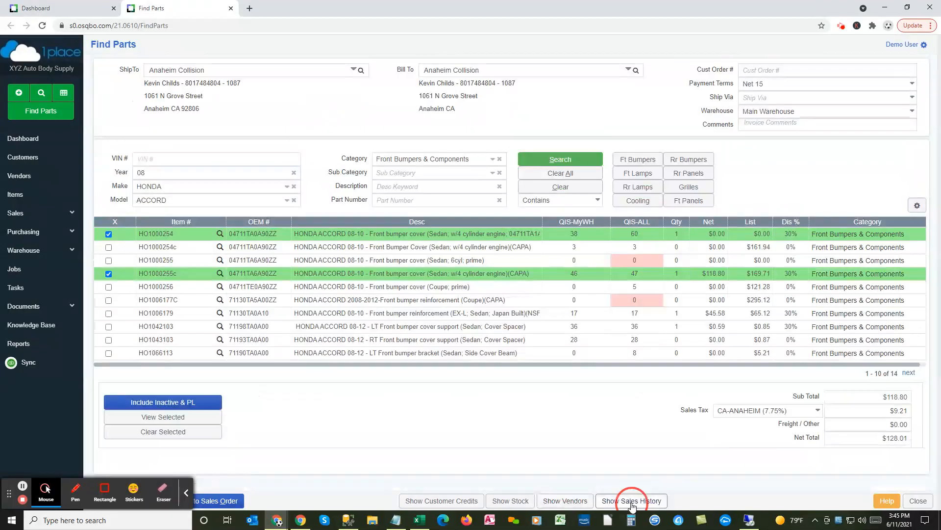
Review the sales history of the front bumper cover HO1000255c across customers and invoices.
left_click(630, 501)
scroll(622, 479, "down", 5)
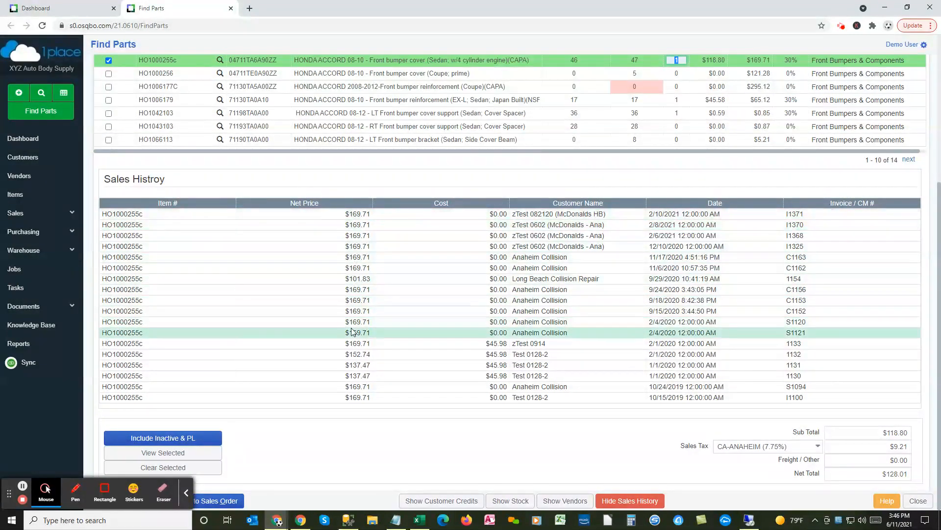
left_click(613, 500)
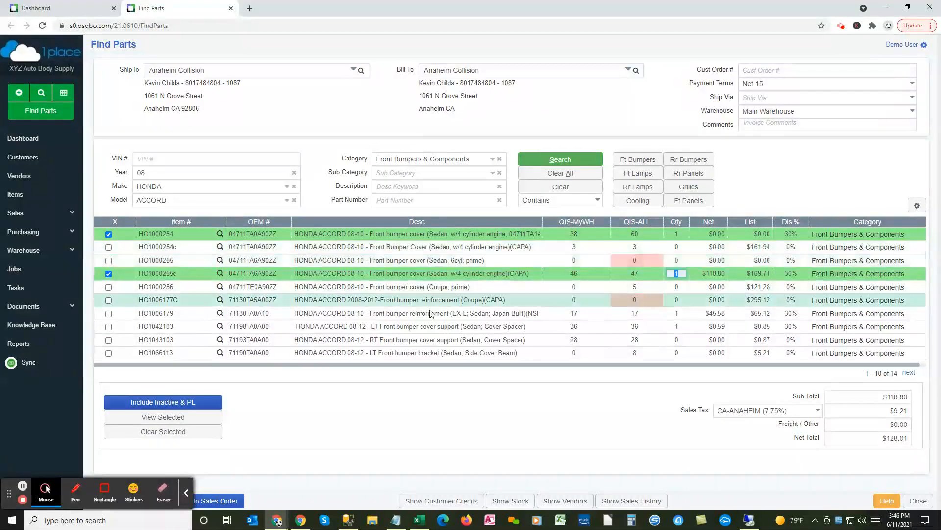
Add the selected parts HO1000254 and HO1000255c to a quote and return to Find Parts.
left_click(186, 493)
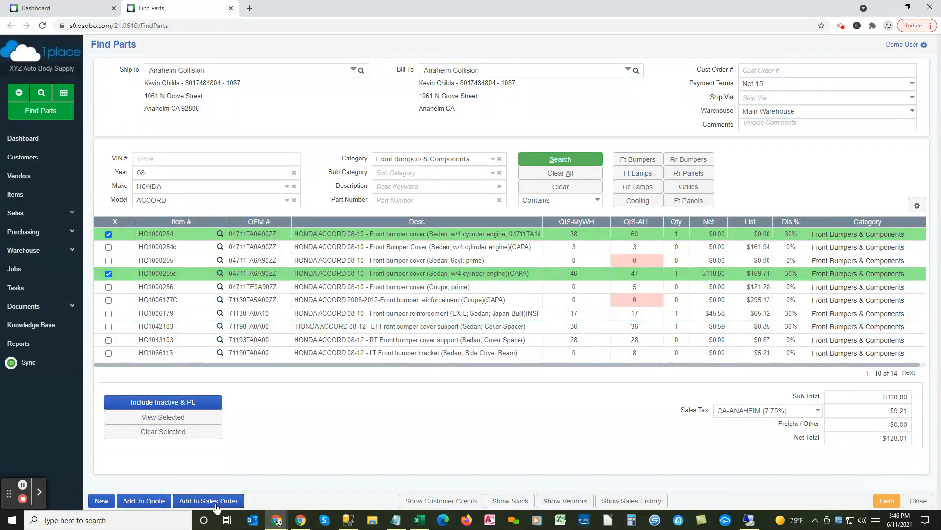
left_click(156, 501)
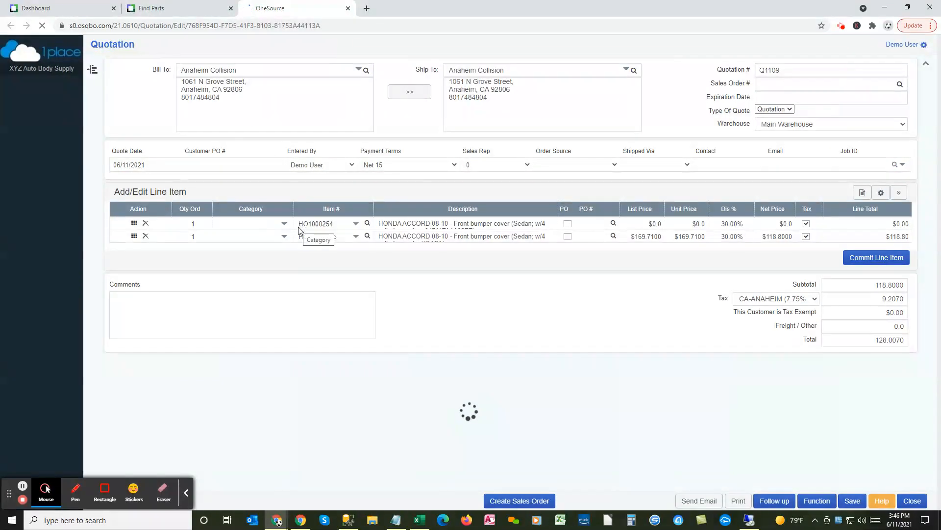
left_click(171, 9)
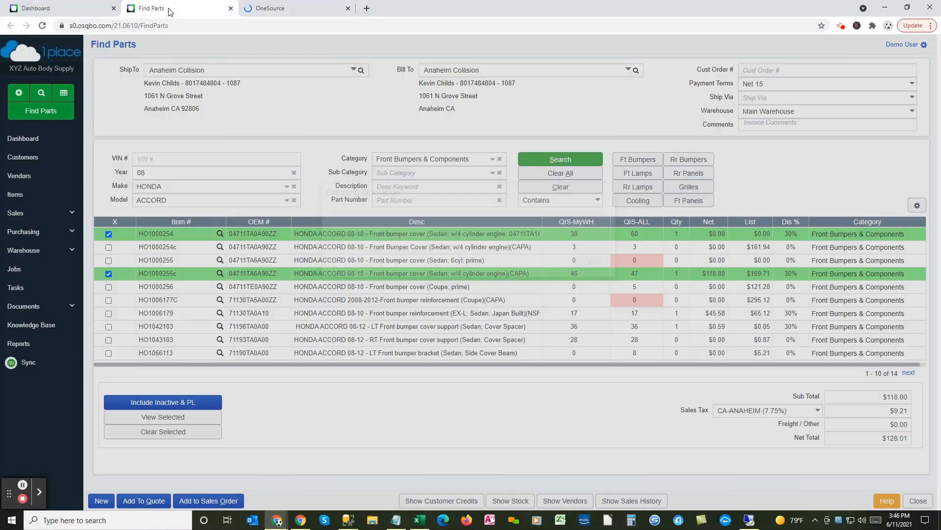
Select the LT front bumper cover support HO1042103 with quantity 1, add it to the same quote, and return to Find Parts.
left_click(109, 326)
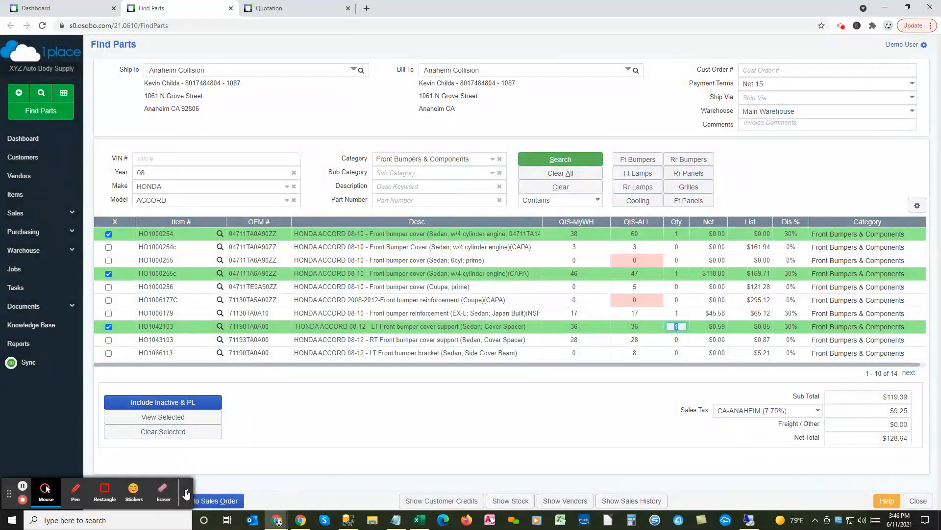
left_click(186, 492)
left_click(151, 504)
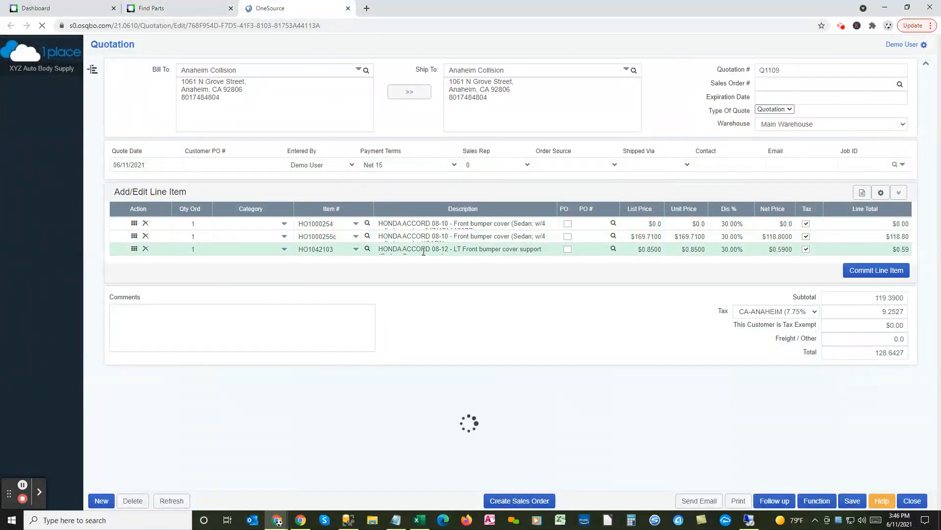
left_click(174, 11)
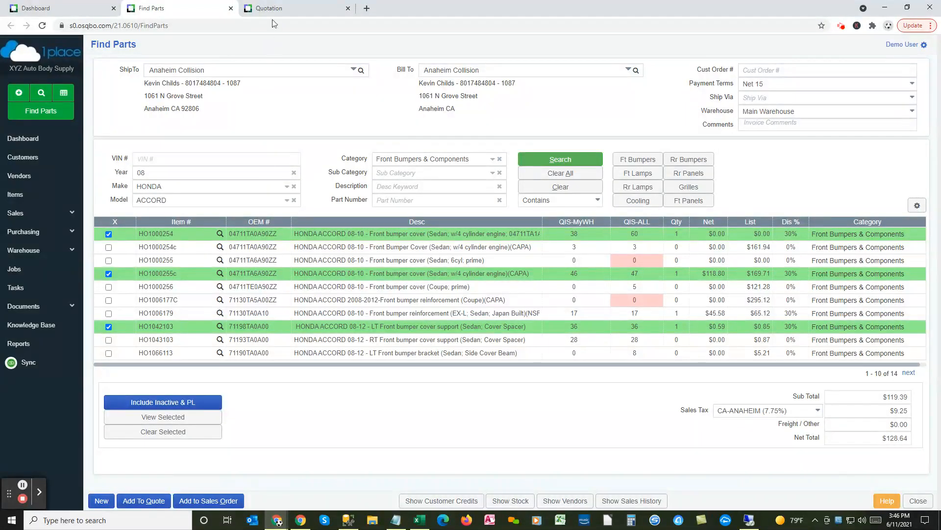
Add the three selected parts to a sales order, then check its status and the available warehouse functions.
left_click(209, 501)
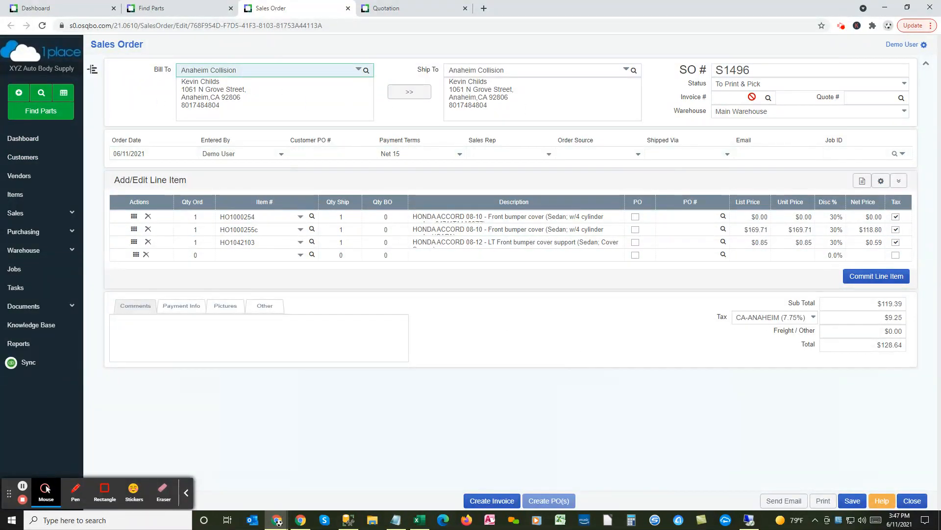
left_click(765, 84)
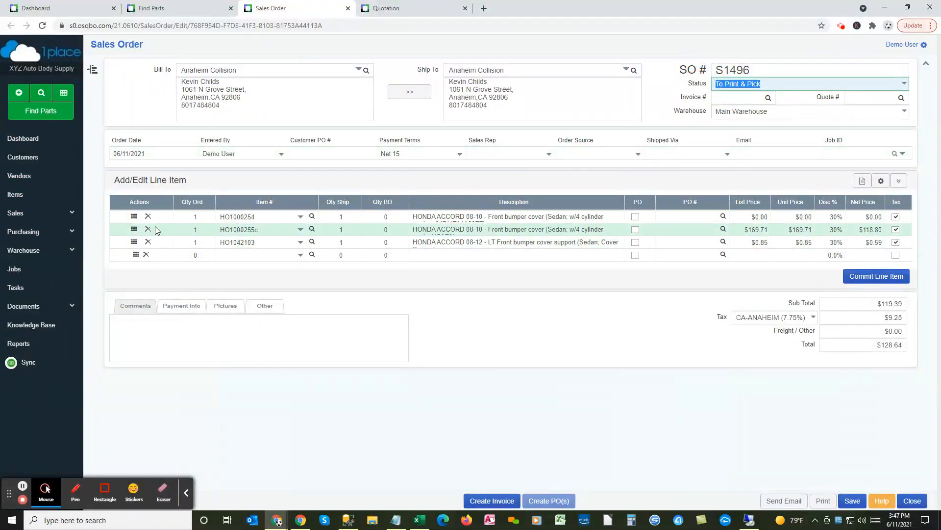
left_click(68, 252)
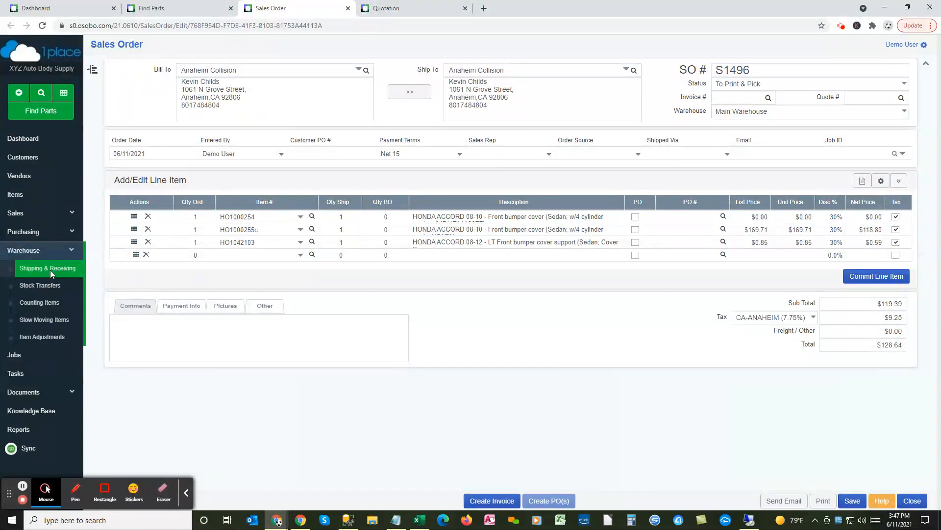
Return to Find Parts and clear all customer details, search criteria and listed parts.
left_click(195, 11)
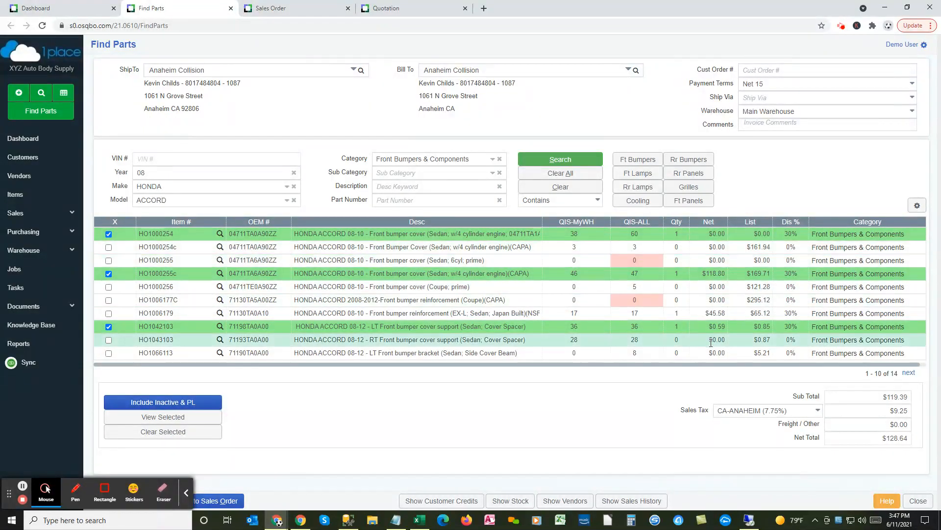
left_click(185, 493)
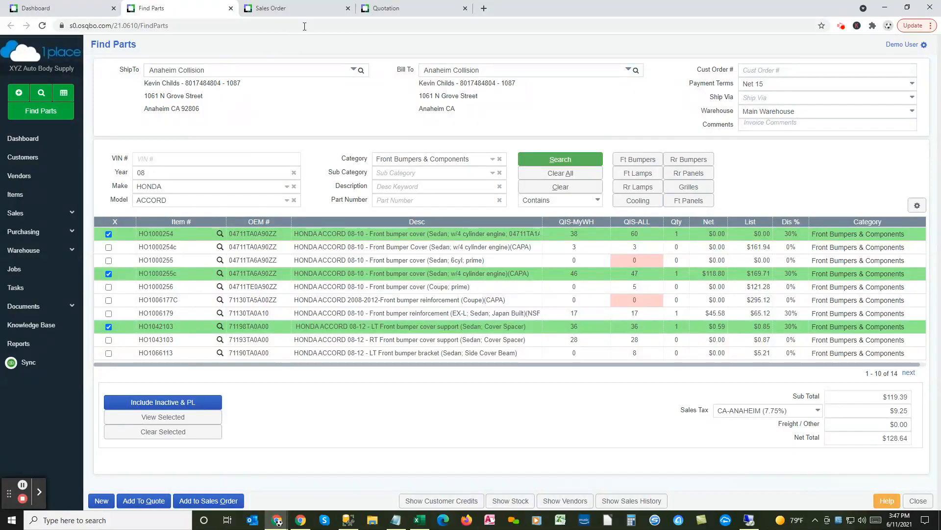
left_click(561, 174)
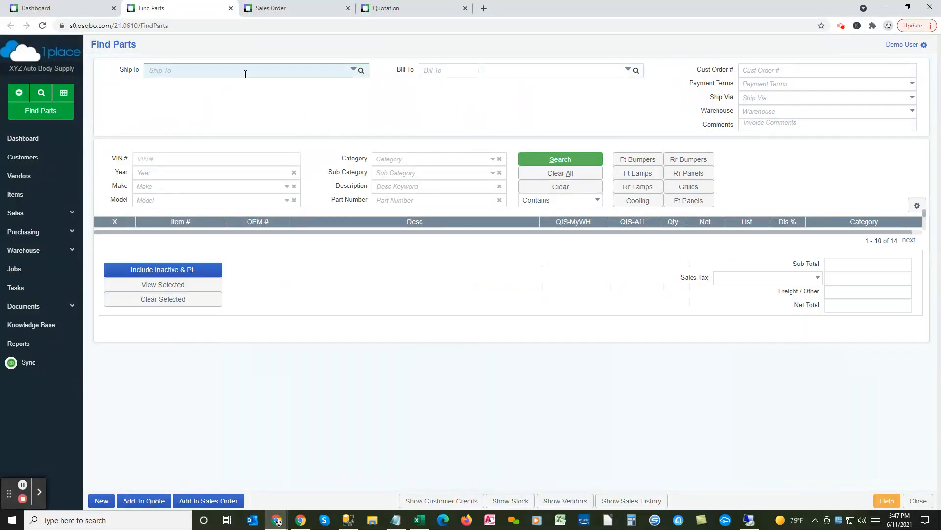